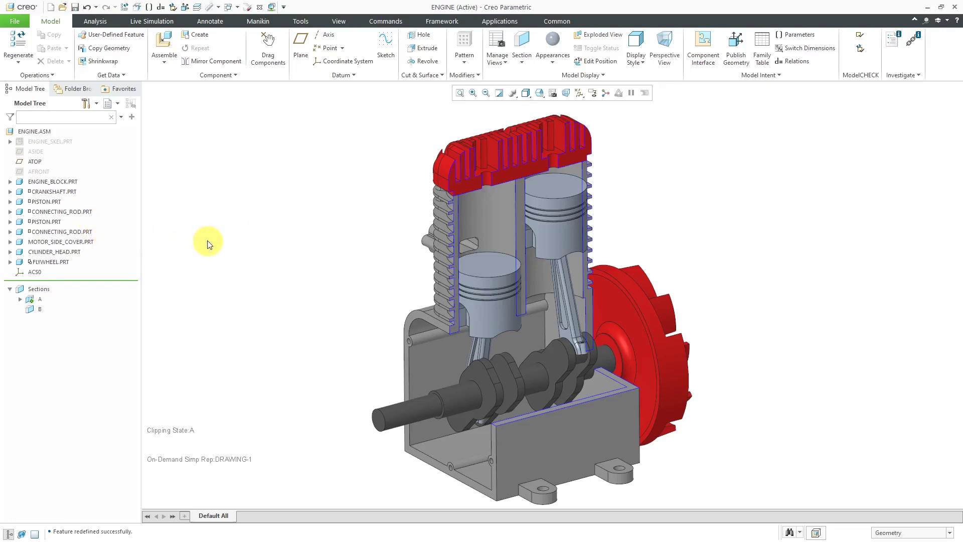
Enter the Mechanism environment and start a servo motor on the crankshaft's Connection_1 axis
left_click(493, 24)
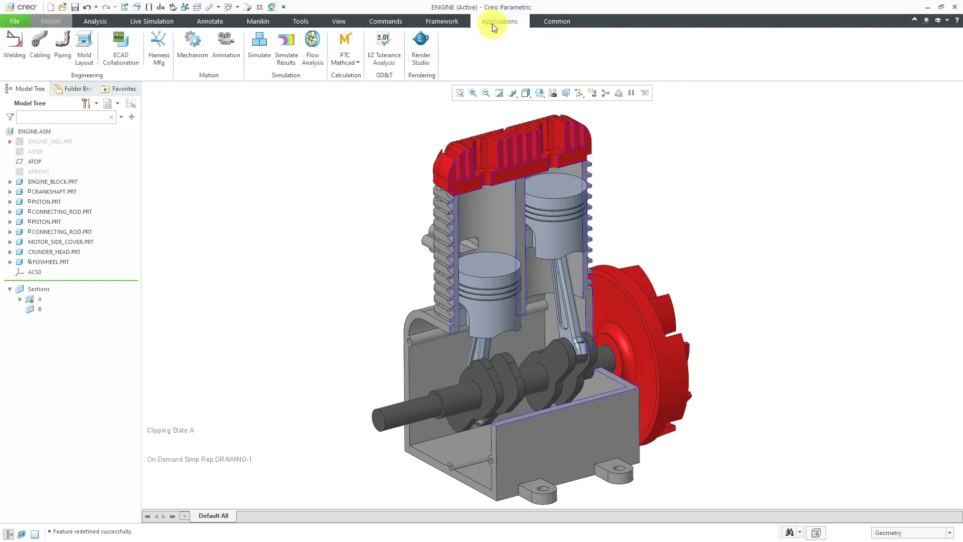
left_click(190, 46)
middle_click_drag(419, 254, 398, 258)
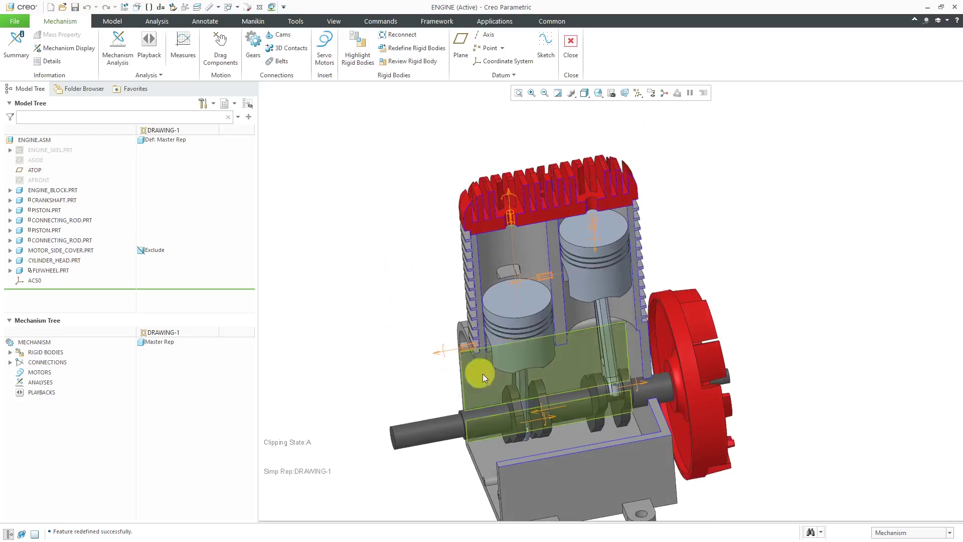
left_click(550, 412)
right_click(357, 272)
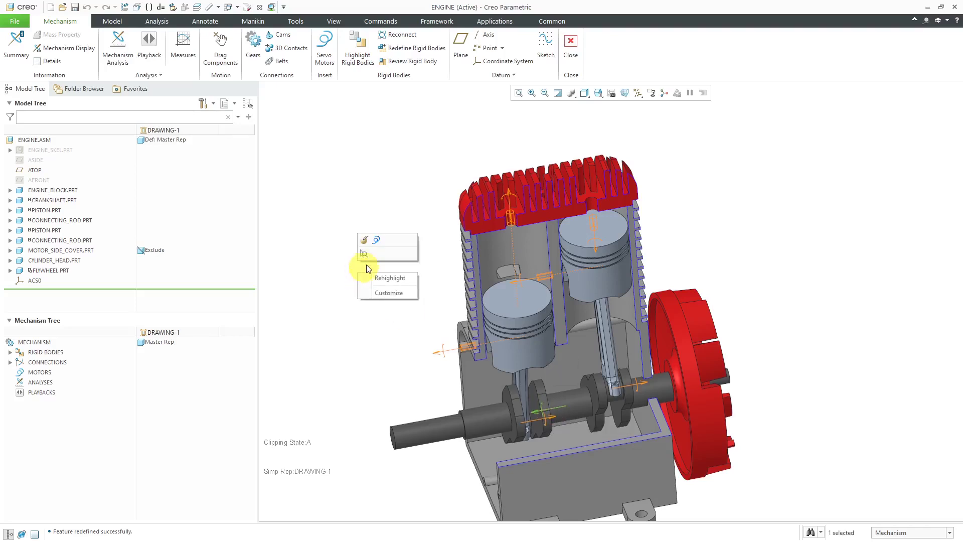
left_click(377, 241)
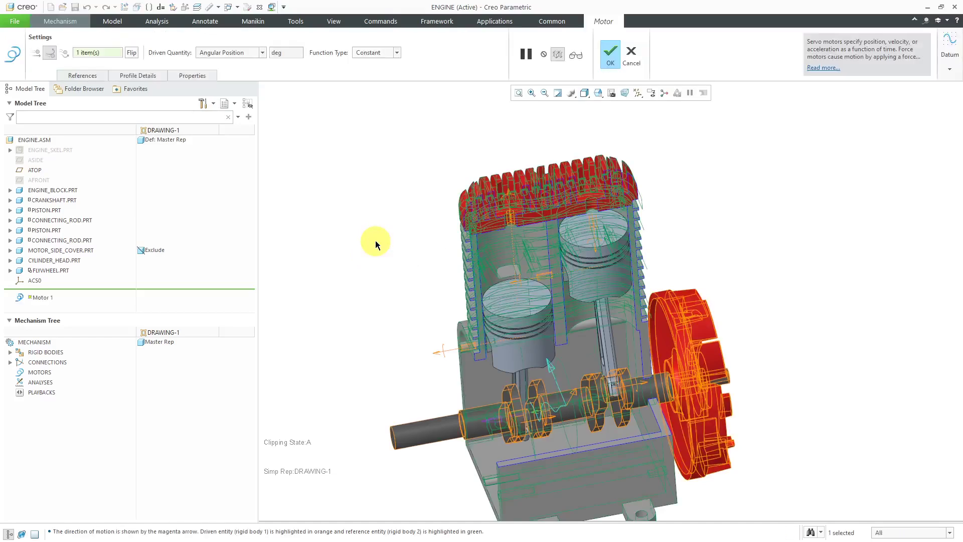
Drive the motor by angular velocity with A = 360 deg/sec and finish Motor 1
left_click(150, 78)
left_click(185, 109)
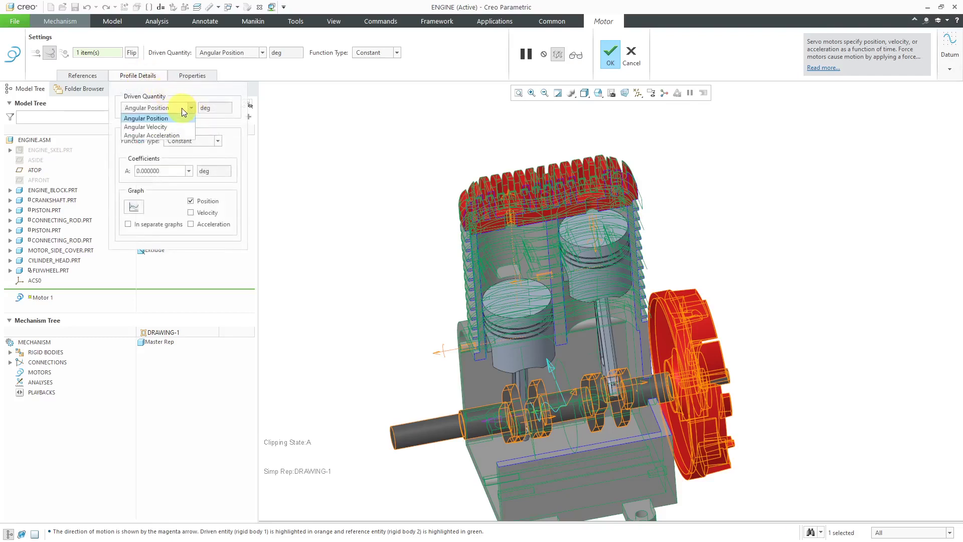
left_click(177, 125)
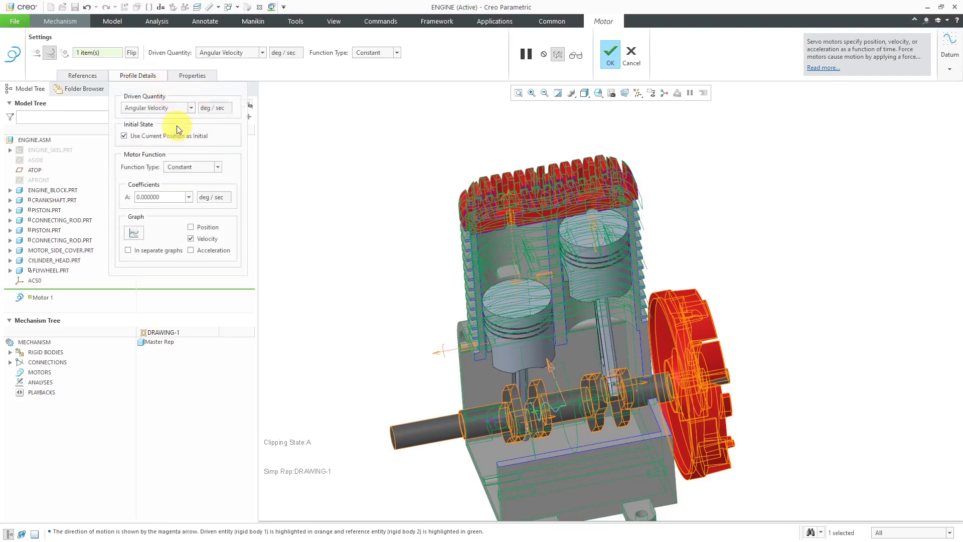
double_click(175, 198)
type("360")
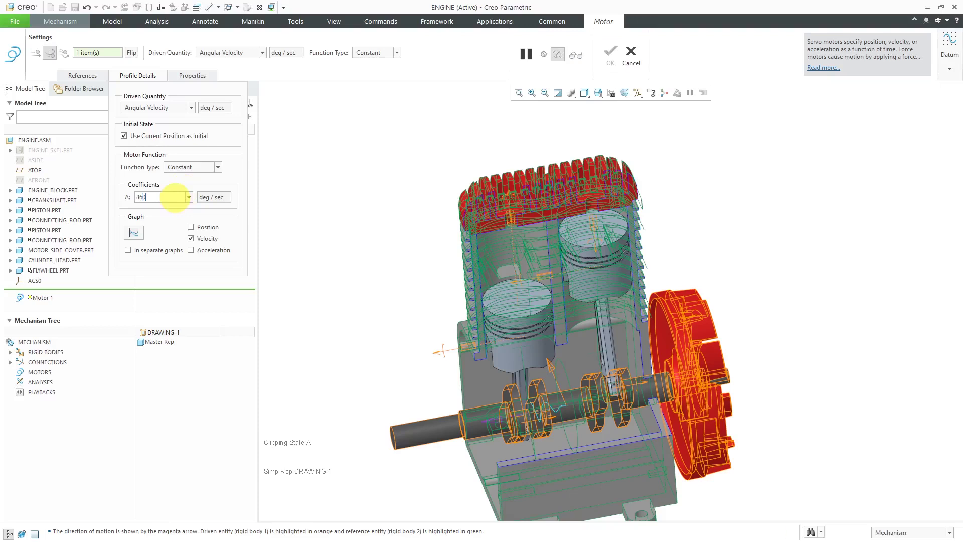
key("Return")
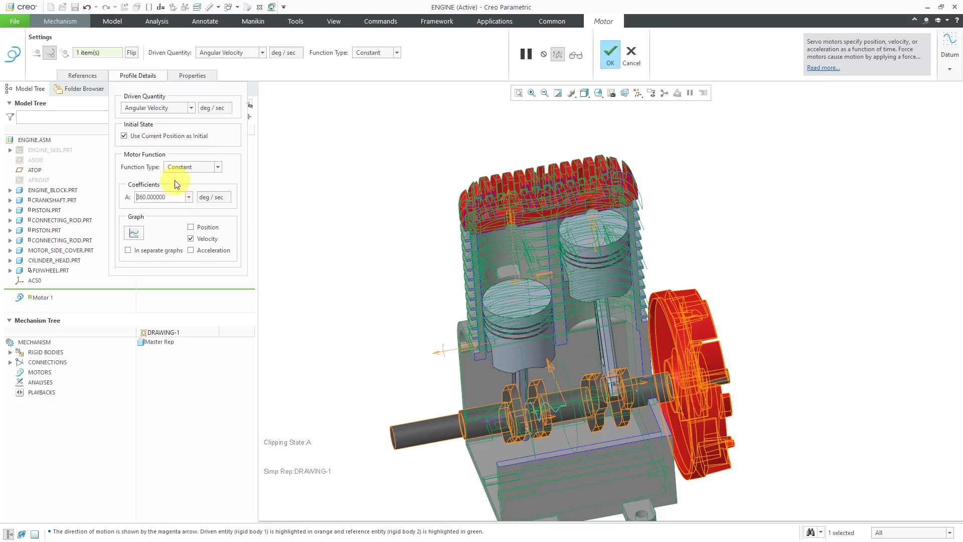
left_click(610, 55)
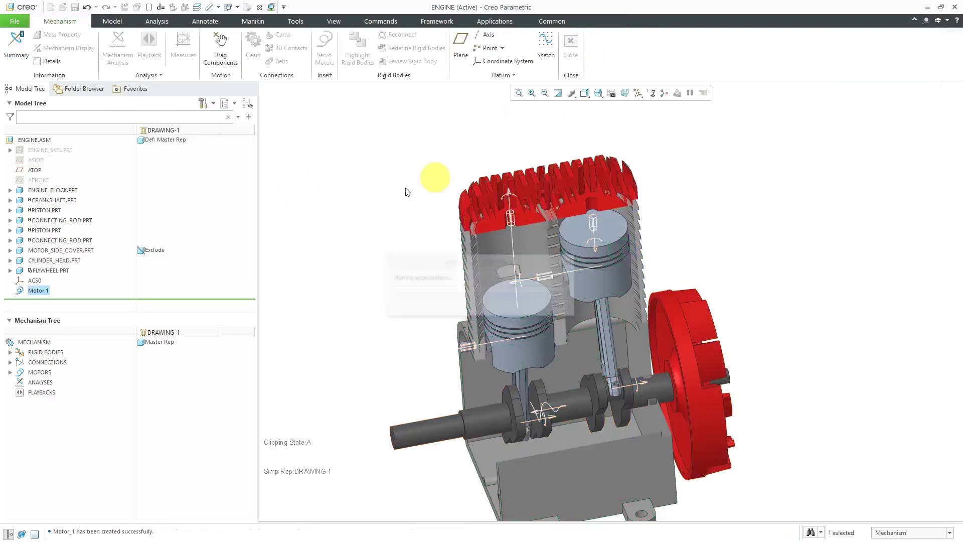
Define a kinematic AnalysisDefinition1 driven by Motor 1 over 10 seconds, run it, and accept
left_click(36, 384)
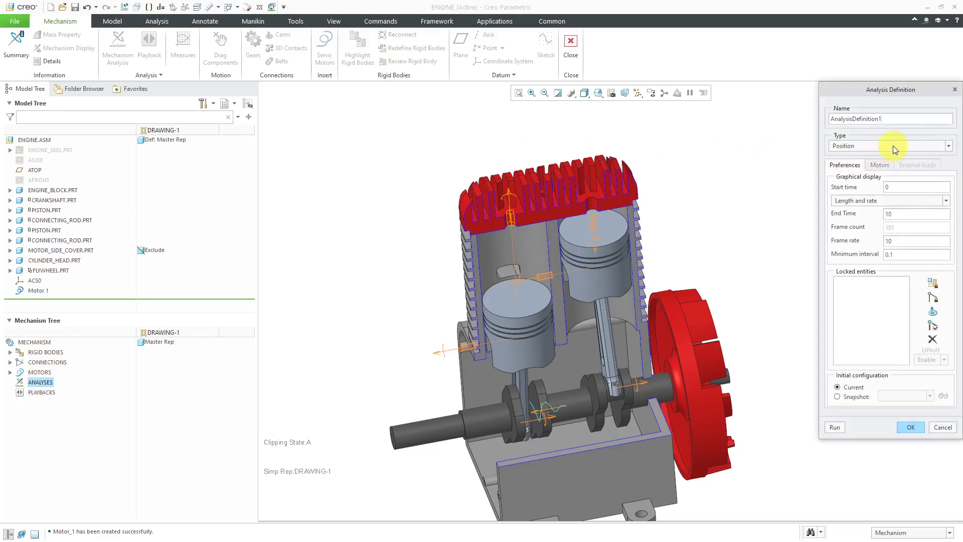
left_click(894, 149)
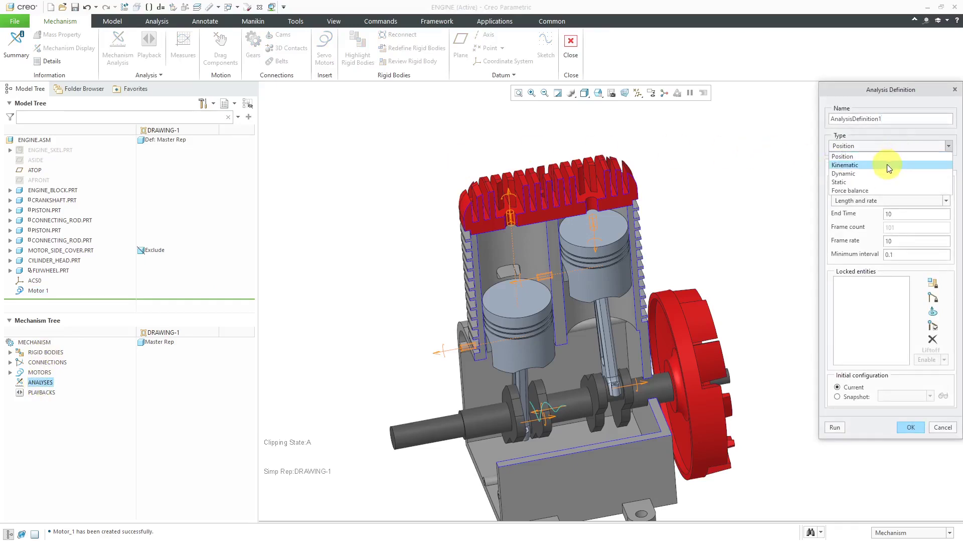
left_click(887, 164)
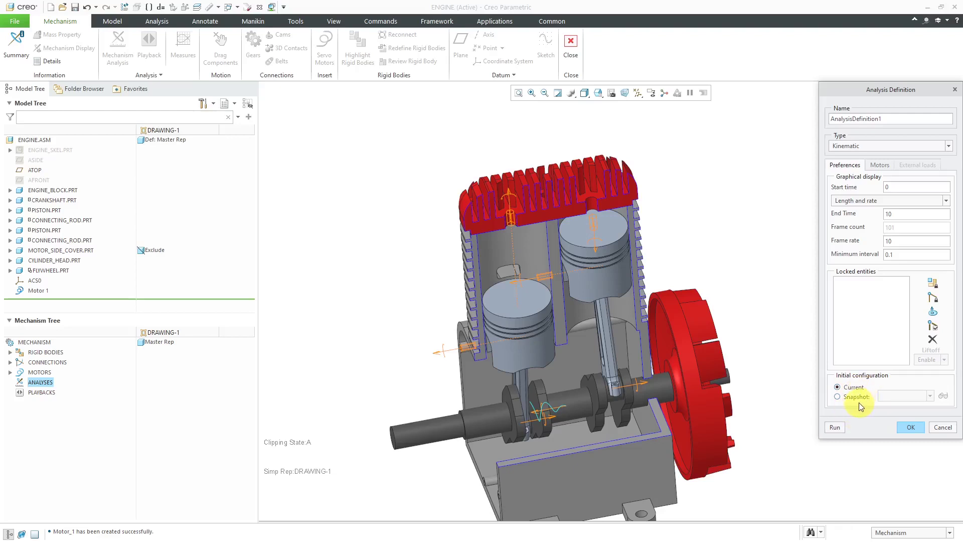
left_click(881, 165)
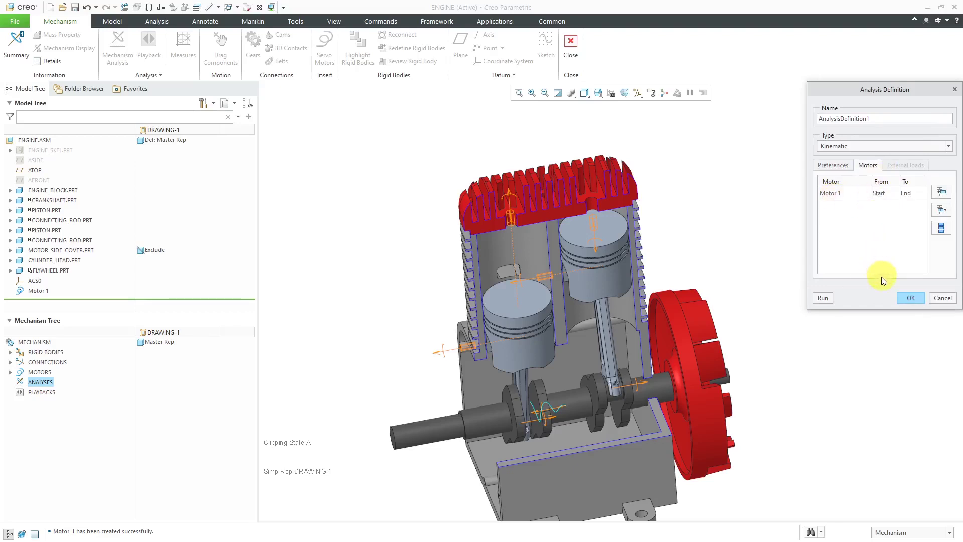
left_click(825, 298)
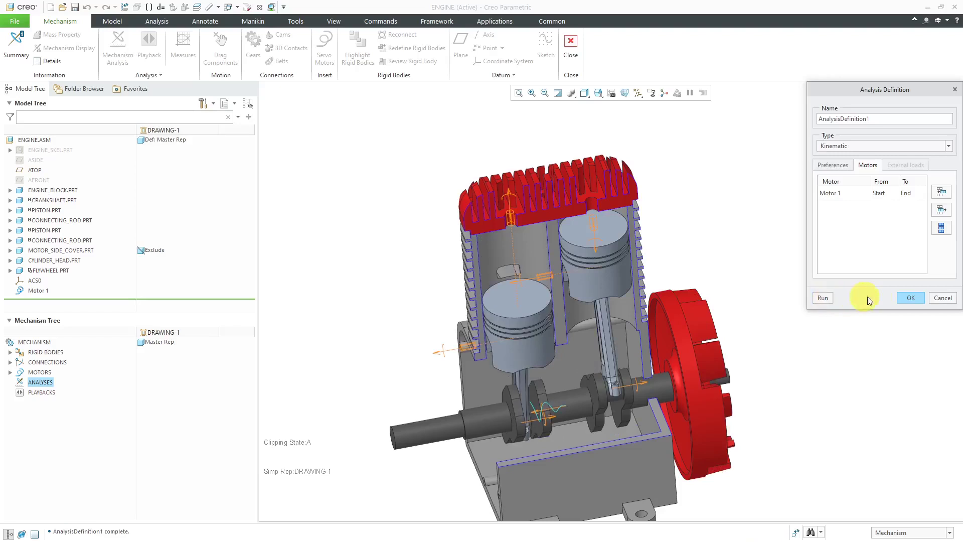
left_click(912, 298)
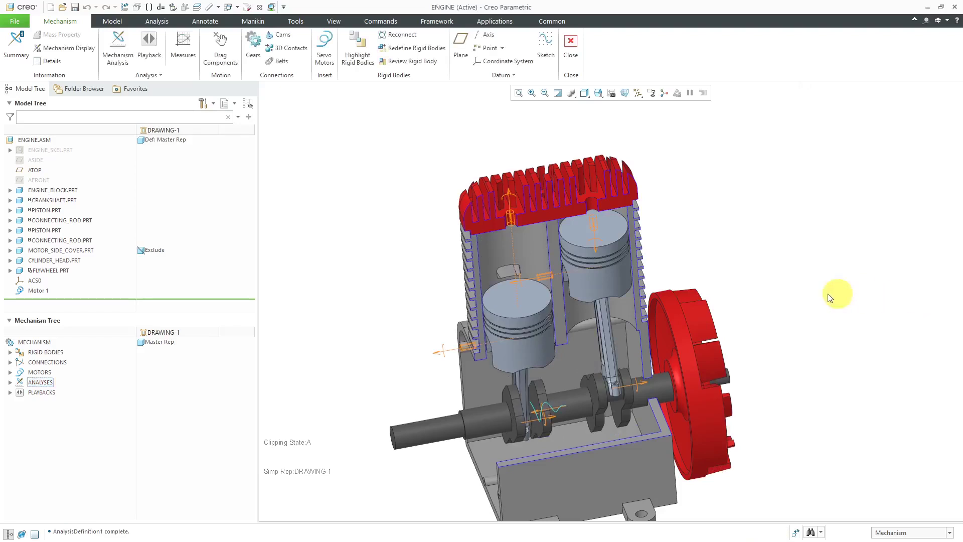
Animate the AnalysisDefinition1 playback at a slower speed, then close the animation
left_click(10, 392)
left_click(56, 403)
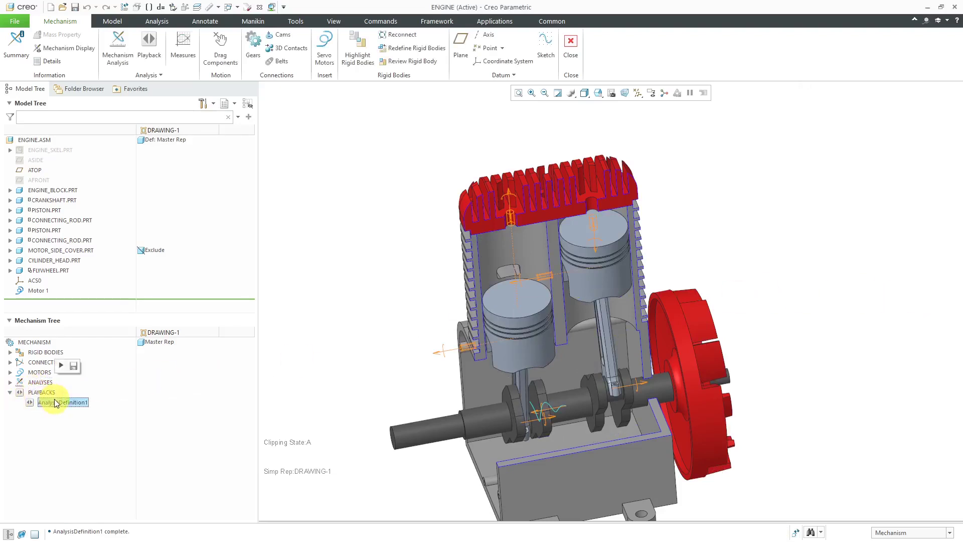
left_click(61, 367)
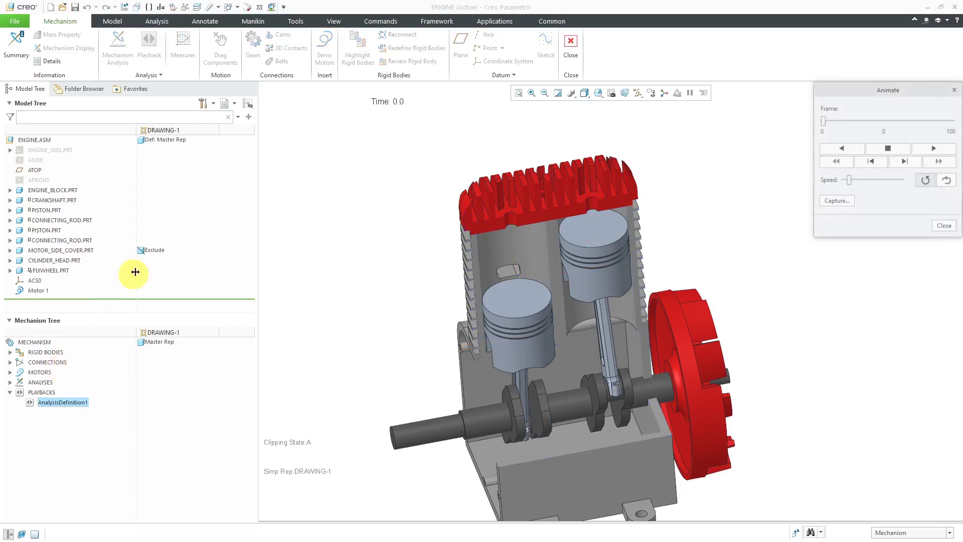
left_click_drag(858, 90, 827, 122)
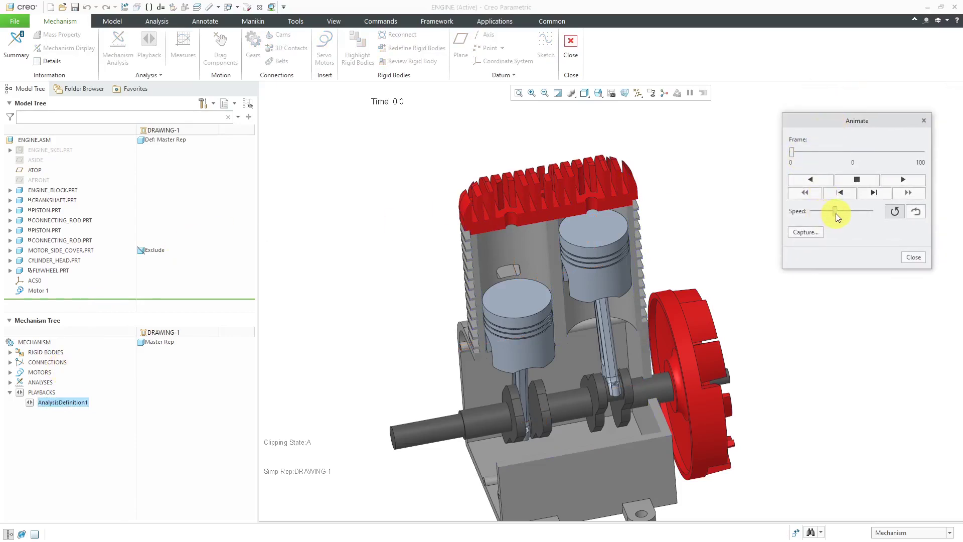
left_click(895, 179)
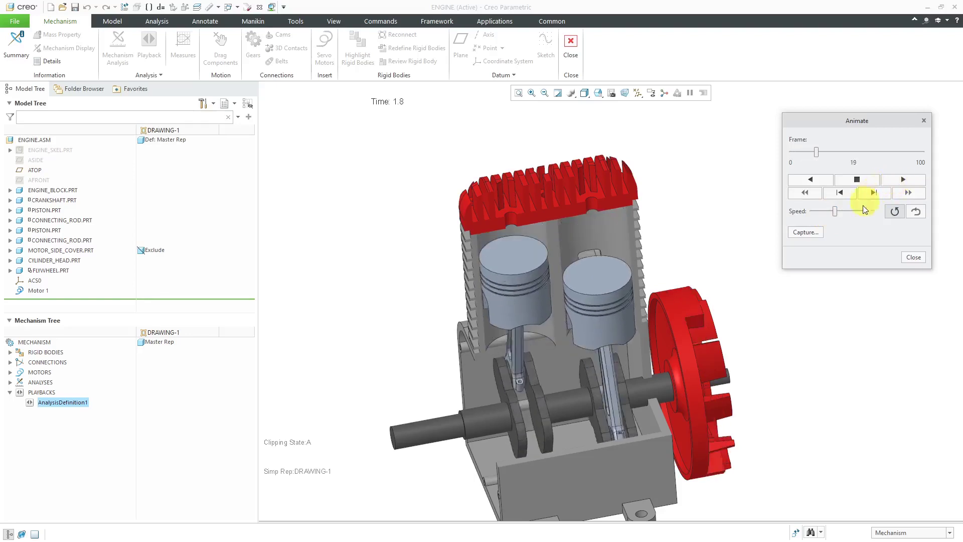
left_click_drag(838, 210, 826, 214)
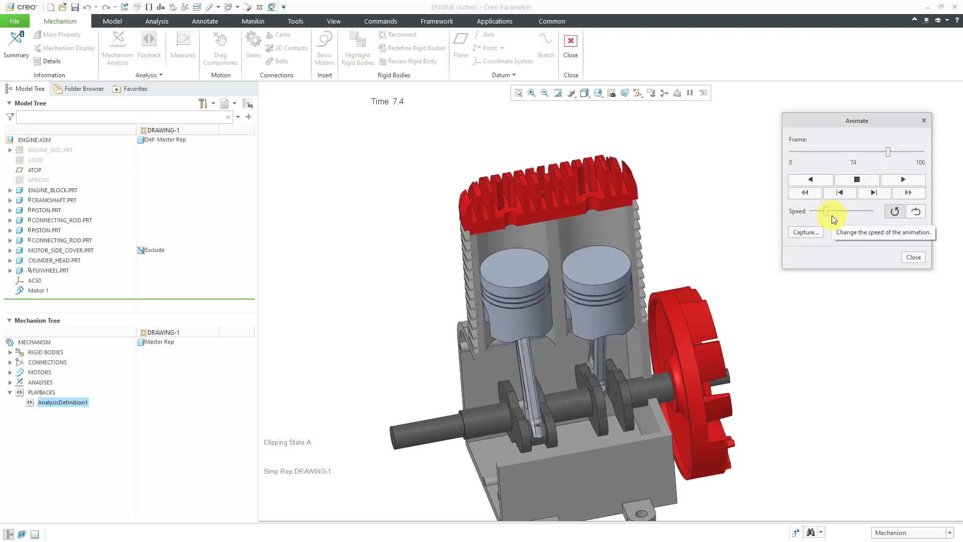
left_click(914, 258)
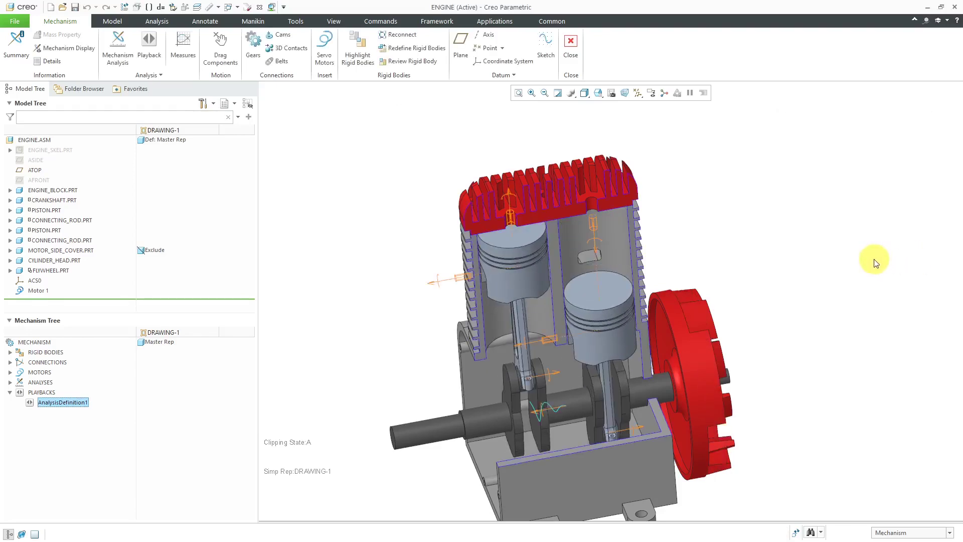
Close Mechanism, choosing Don't Save for the playback, and orbit the sectioned engine
left_click(571, 58)
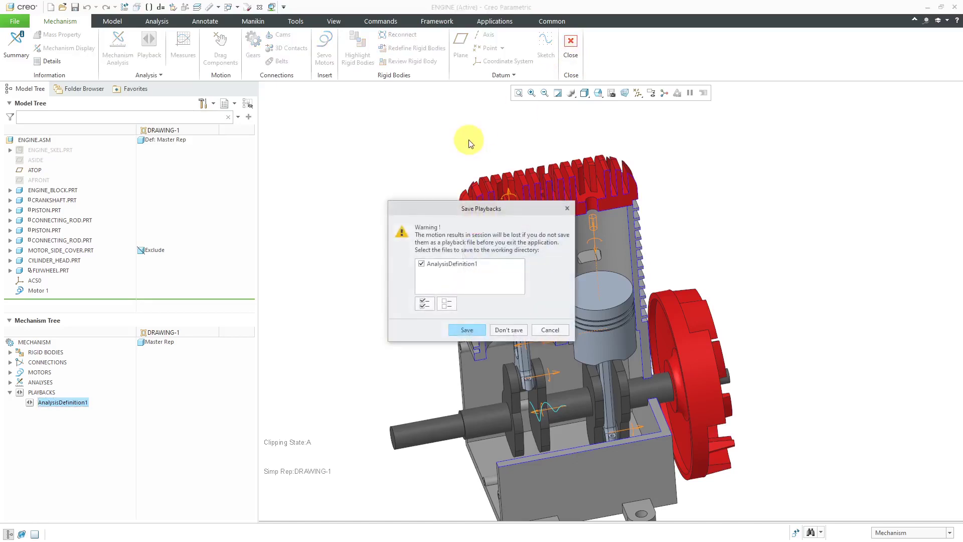
left_click(508, 330)
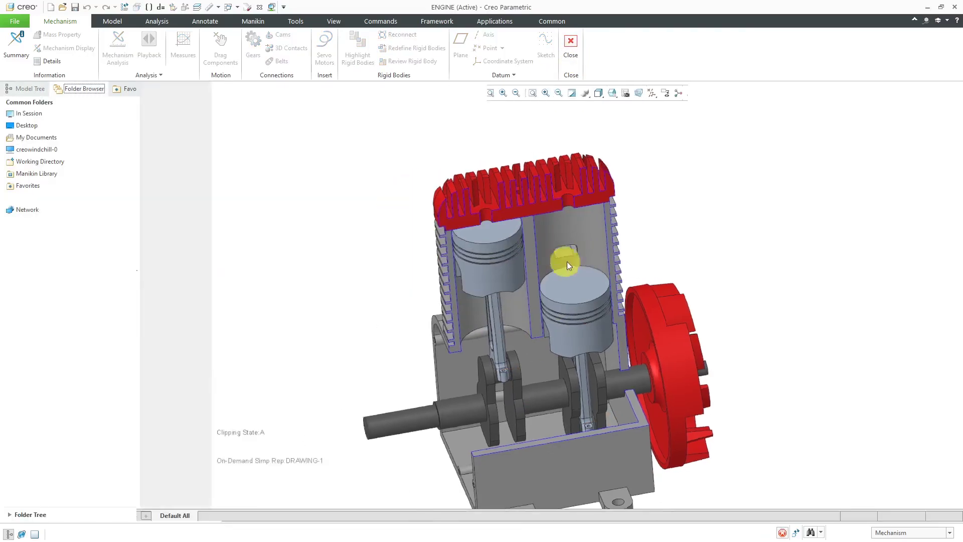
mouse_move(589, 294)
middle_mouse_down()
mouse_move(621, 264)
mouse_move(639, 271)
mouse_move(602, 277)
middle_mouse_up()
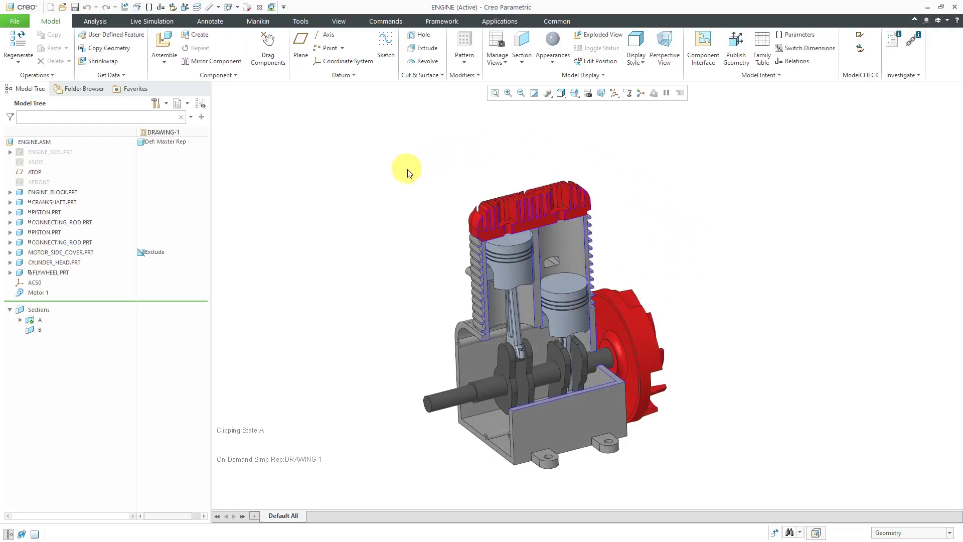
left_click(237, 7)
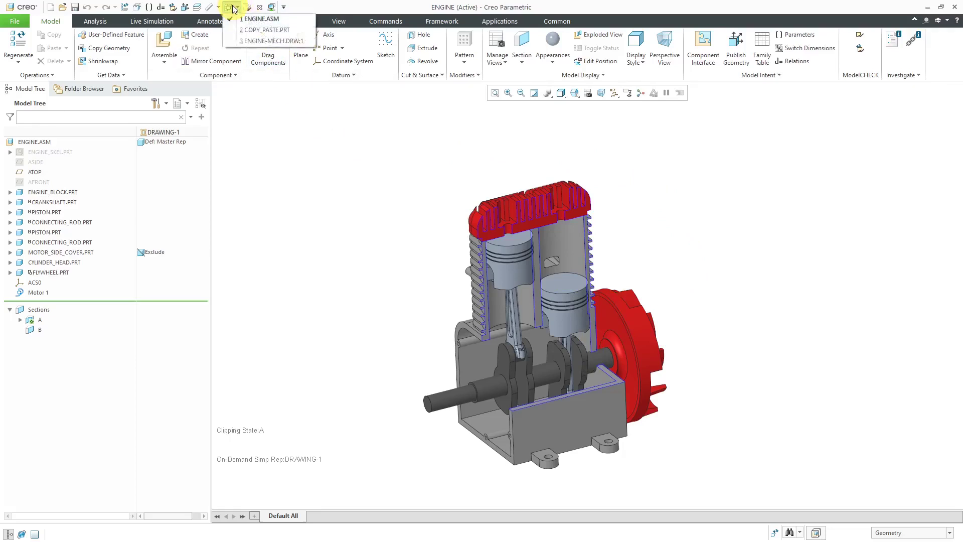
left_click(243, 42)
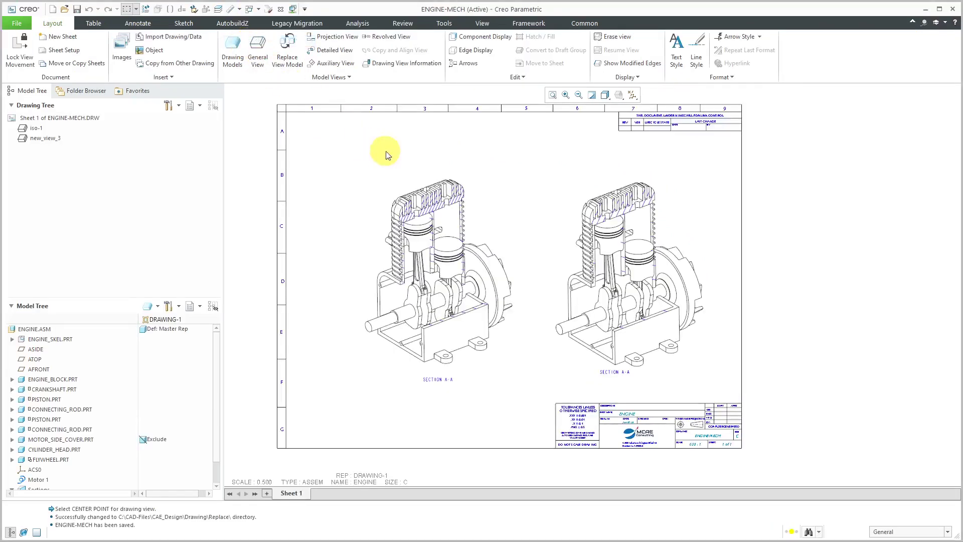
scroll(475, 255, "down", 1)
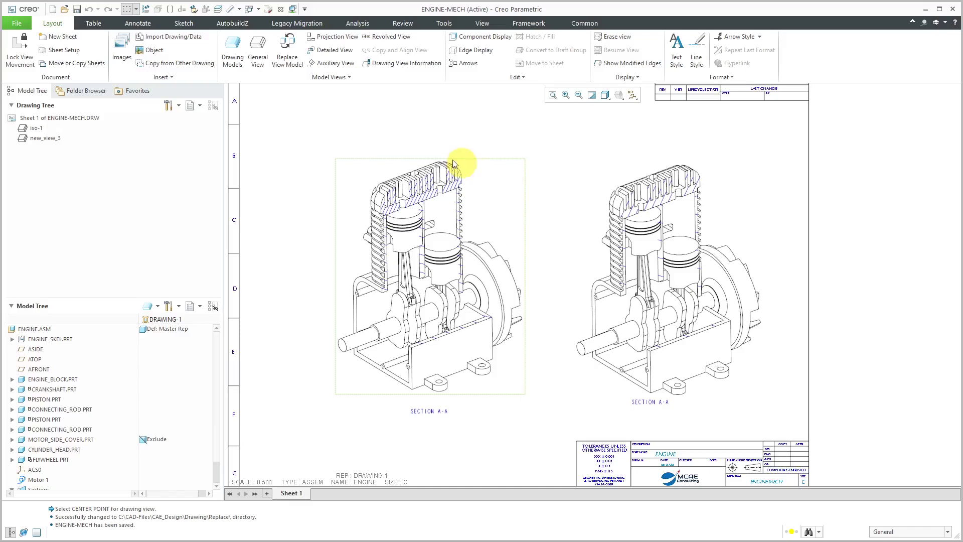
left_click(259, 10)
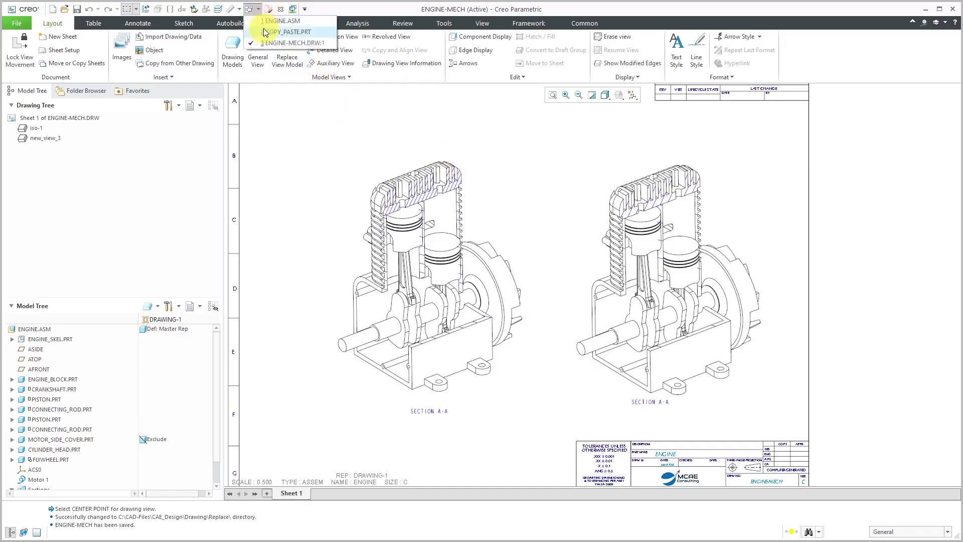
left_click(274, 22)
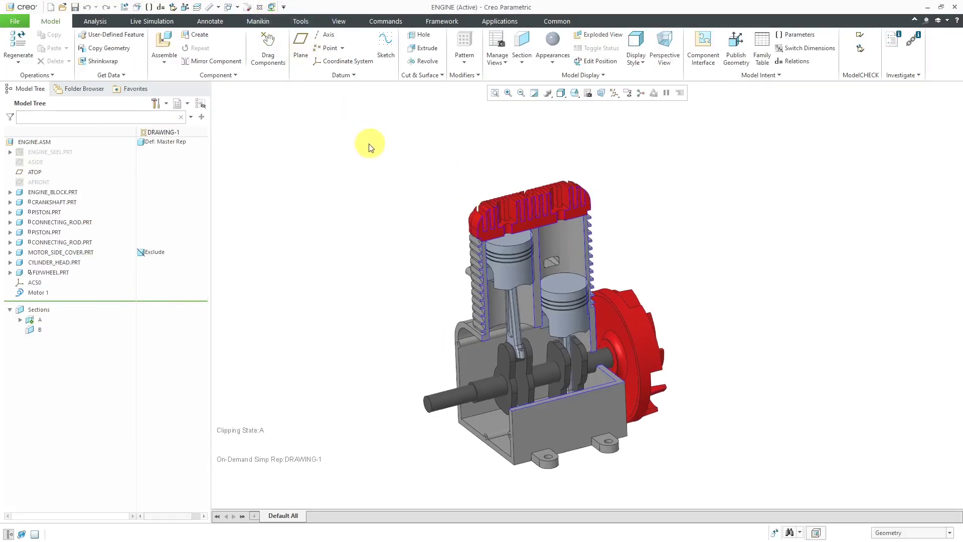
Drag the crankshaft until both pistons sit at roughly equal height, then end dragging
left_click(268, 51)
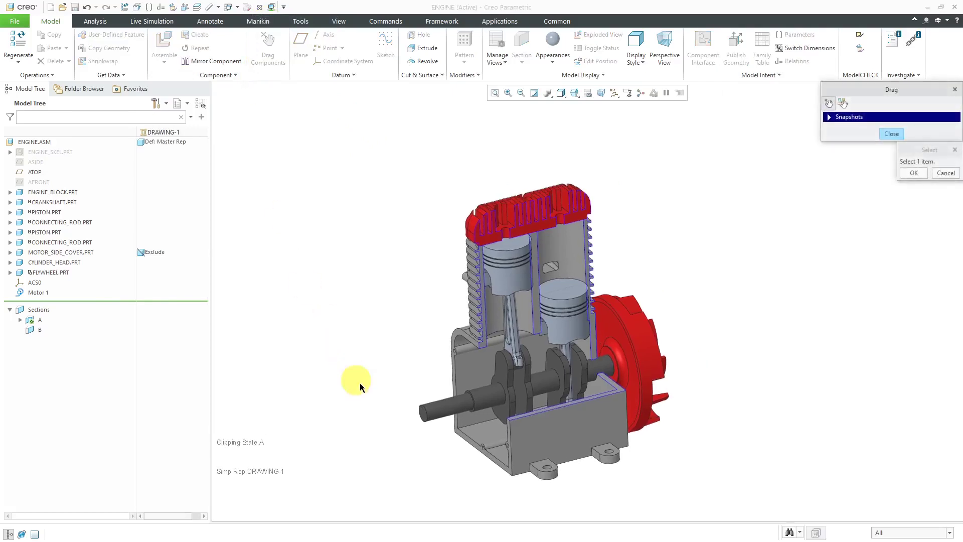
left_click(473, 399)
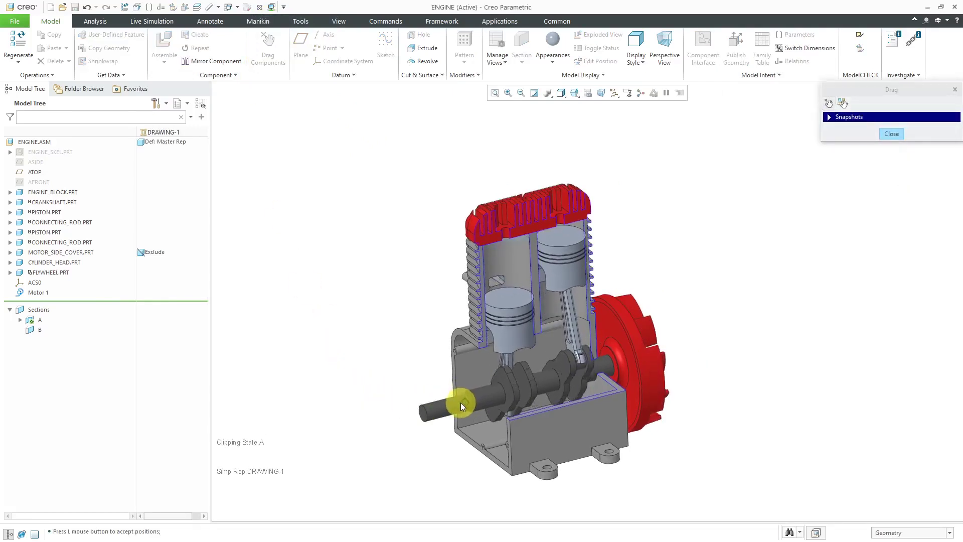
left_click(457, 390)
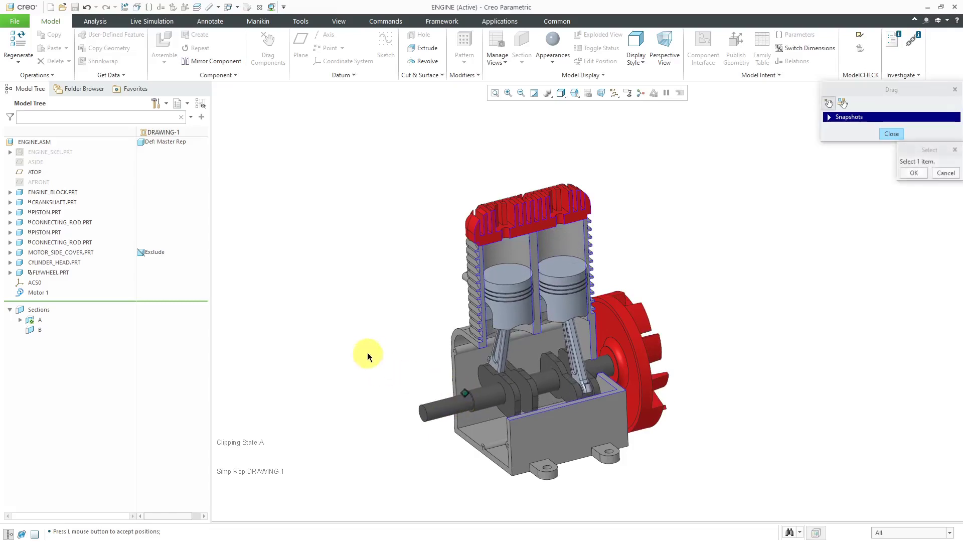
left_click(892, 134)
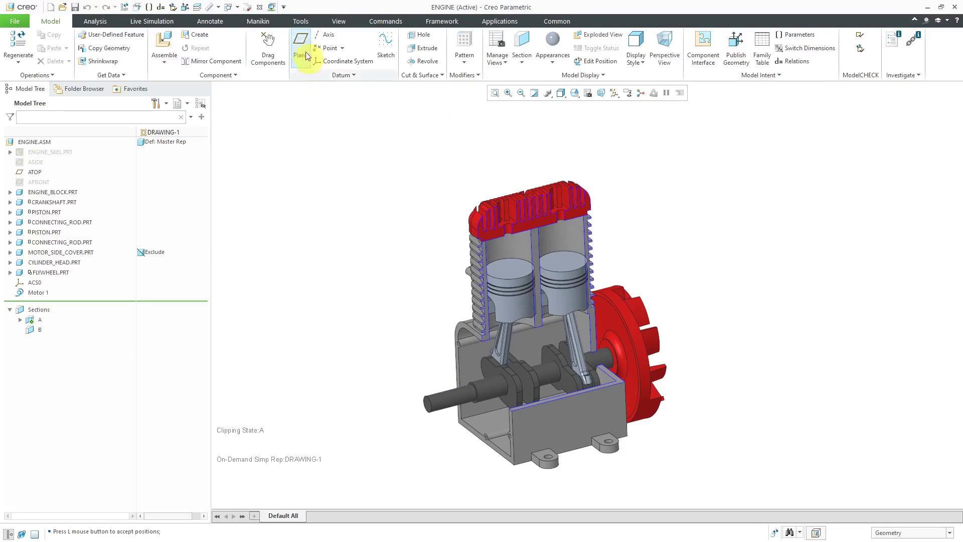
left_click(239, 8)
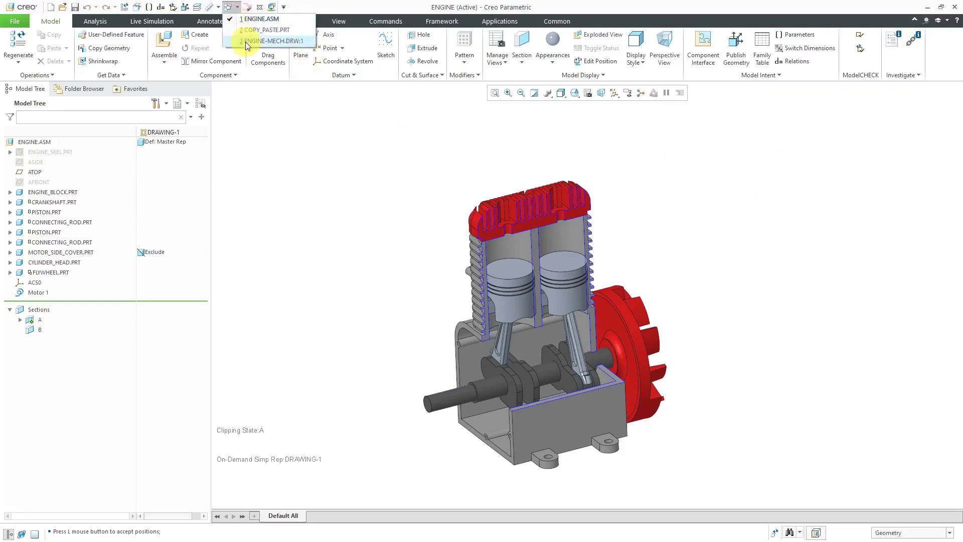
Switch to the ENGINE-MECH.DRW window to see its two SECTION A-A views
left_click(245, 41)
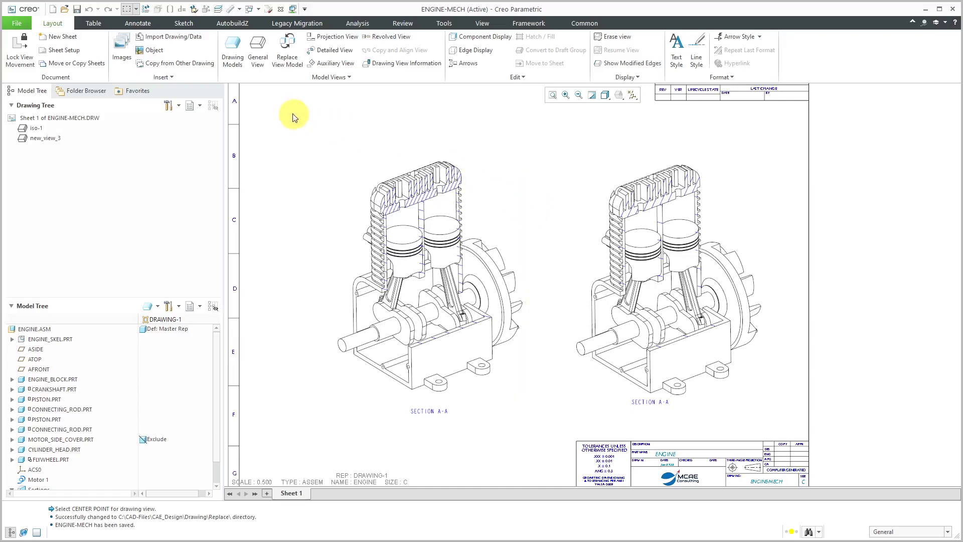
left_click(258, 9)
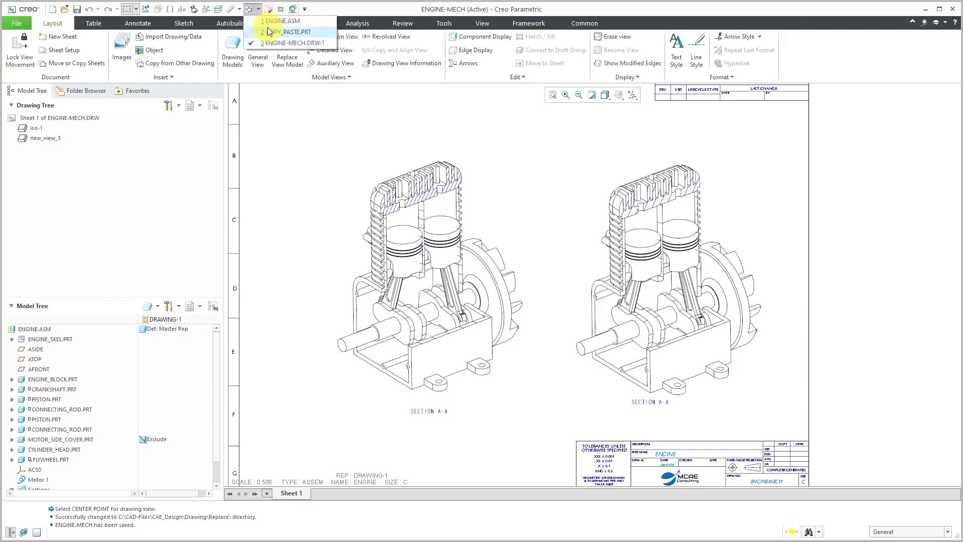
In ENGINE.ASM, redefine CRANKSHAFT.PRT's pin connection with datum planes displayed
left_click(270, 22)
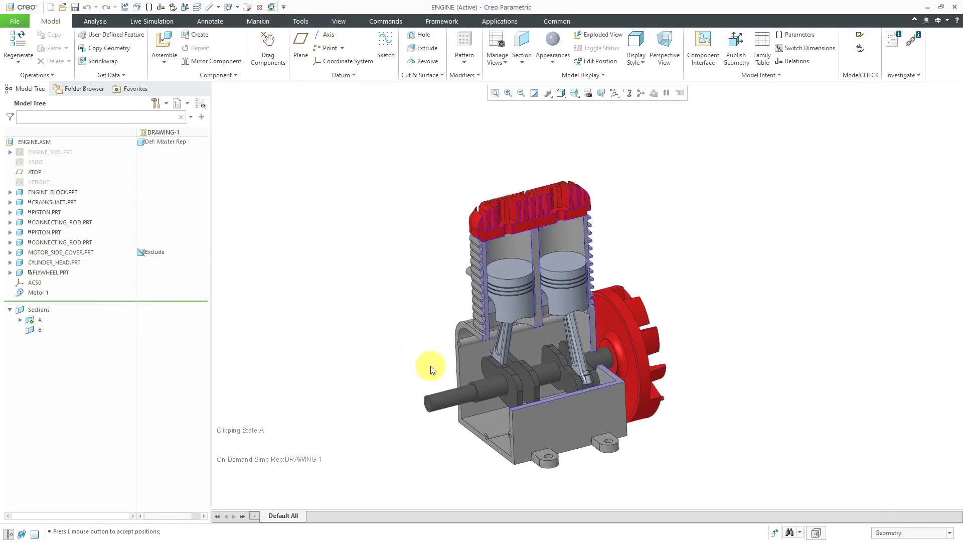
middle_click_drag(523, 370, 495, 404)
scroll(508, 405, "down", 2)
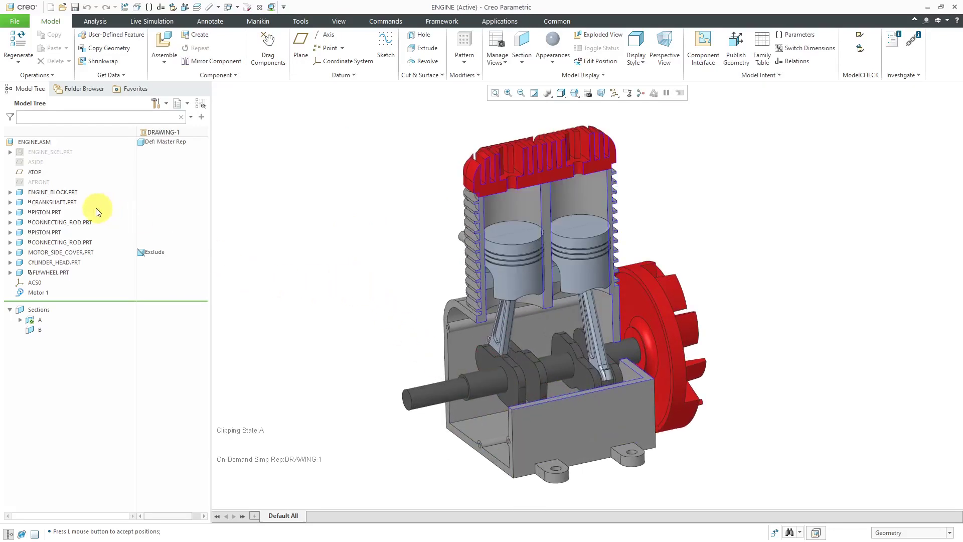
left_click(62, 204)
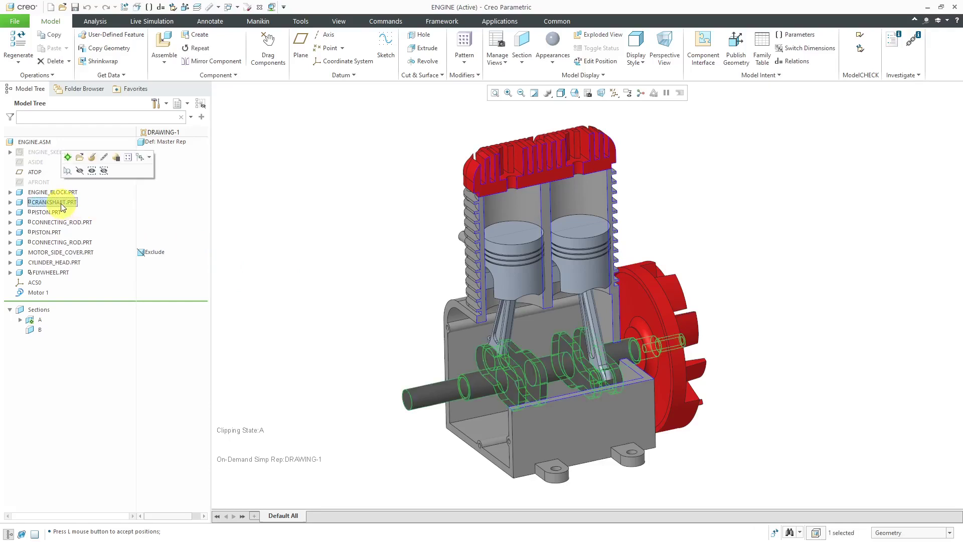
left_click(91, 158)
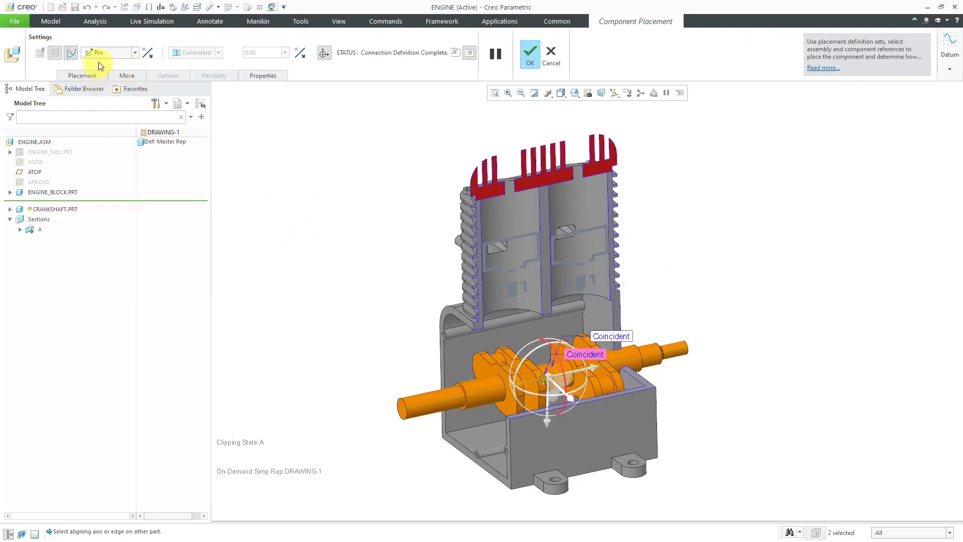
left_click(94, 75)
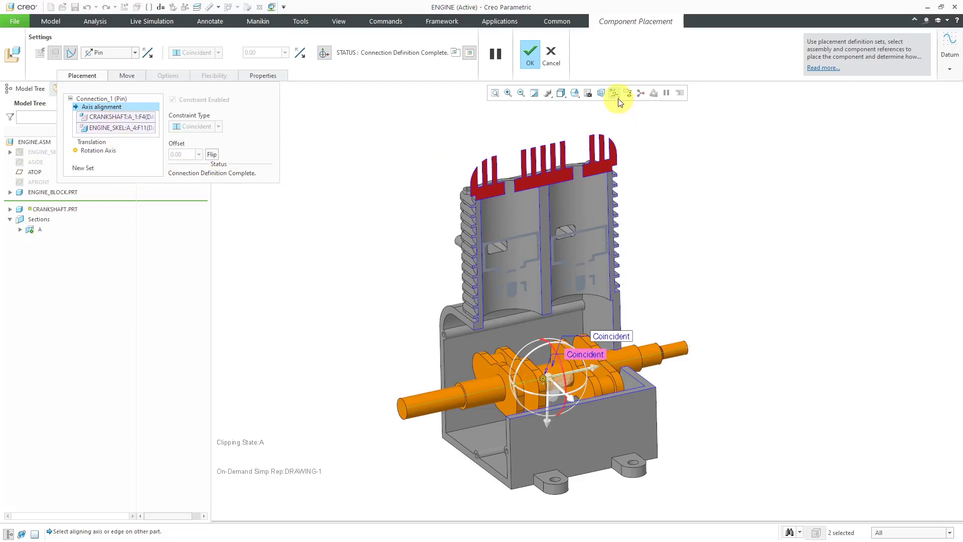
left_click(618, 97)
left_click(650, 146)
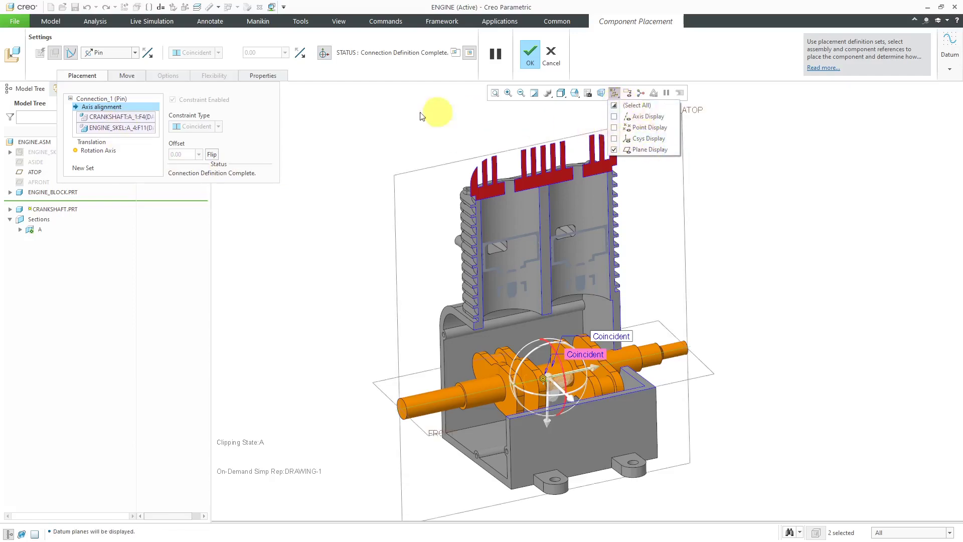
Reference the pin rotation axis to ATOP and CRANKSHAFT:FRONT with a 0 angle
left_click(94, 151)
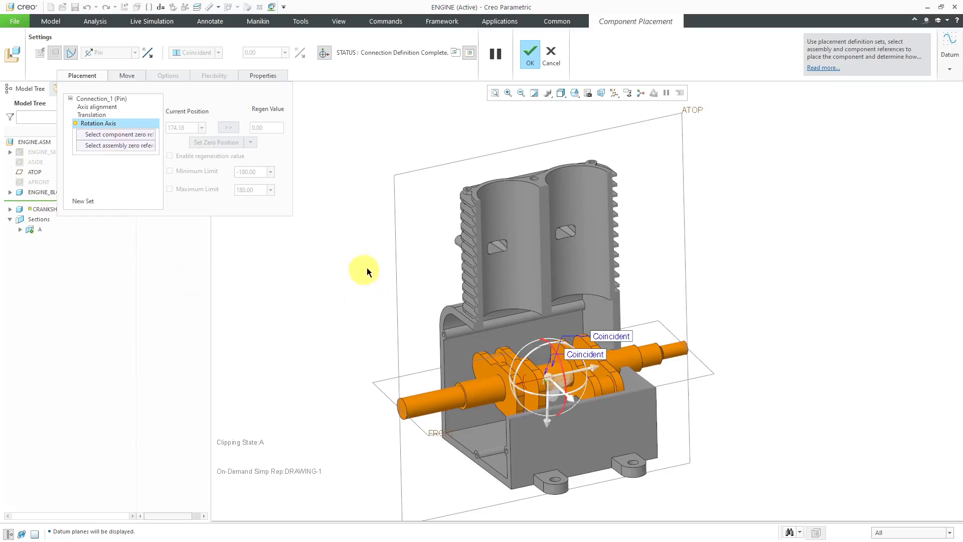
left_click(395, 243)
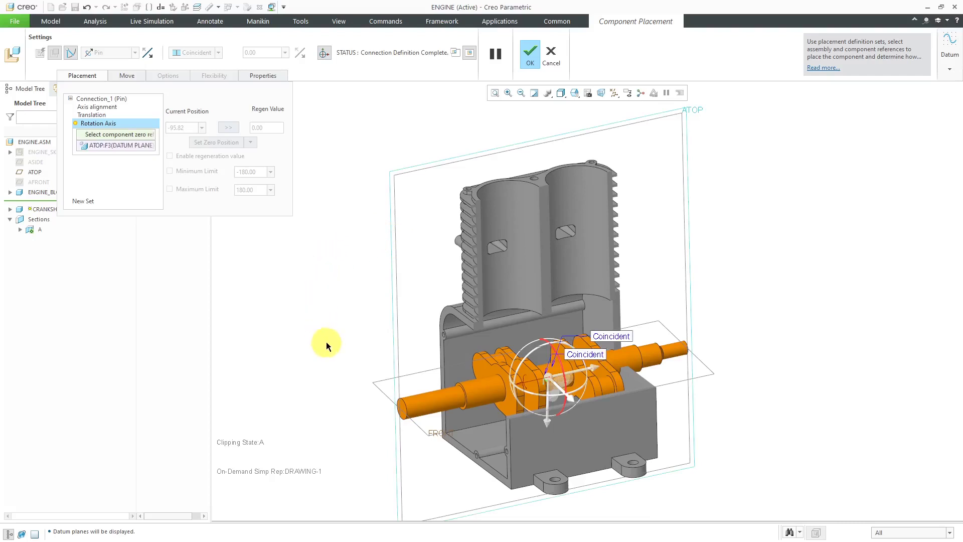
left_click(375, 385)
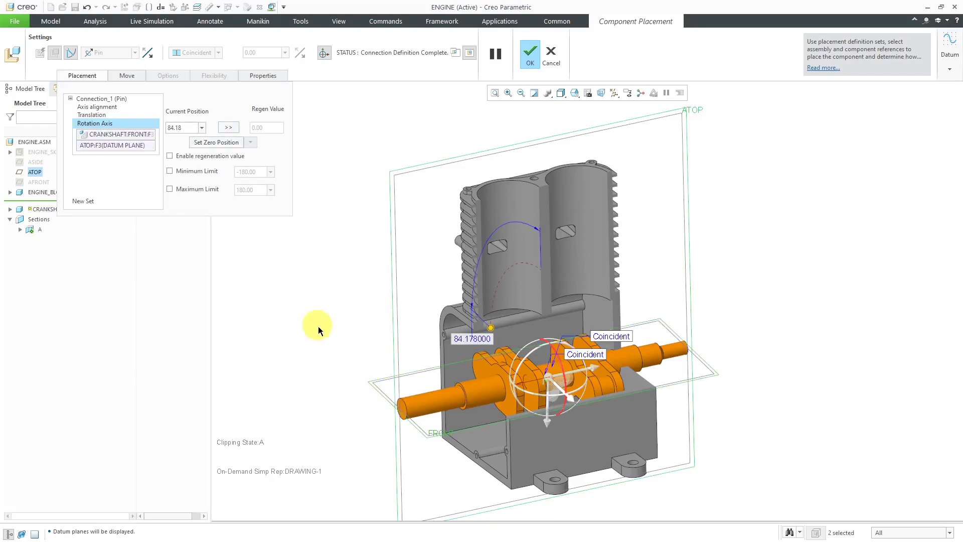
double_click(456, 339)
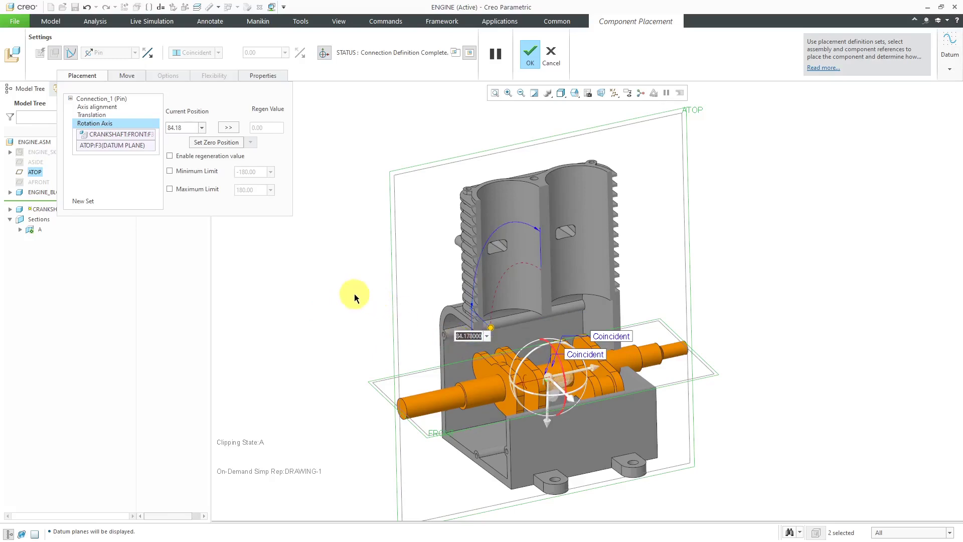
type("0")
key("Return")
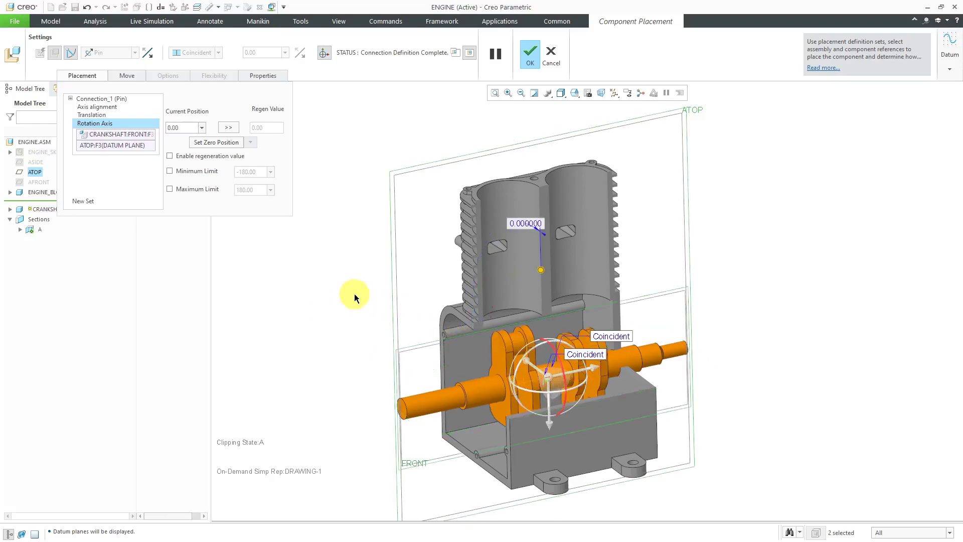
middle_click_drag(458, 345, 491, 351)
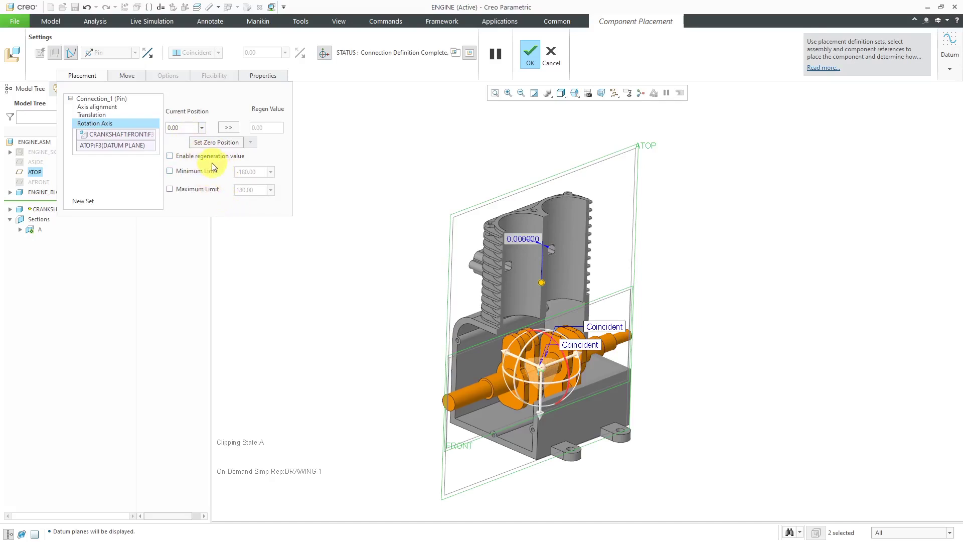
middle_click_drag(420, 297, 415, 295)
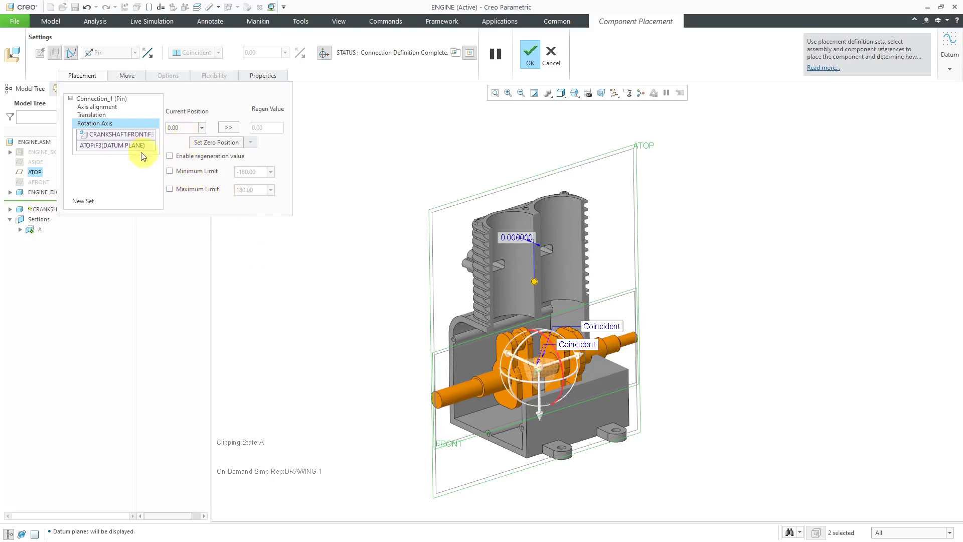
left_click(173, 130)
Accept the redefined crankshaft placement so the engine regenerates at its zero rotation
left_click(531, 56)
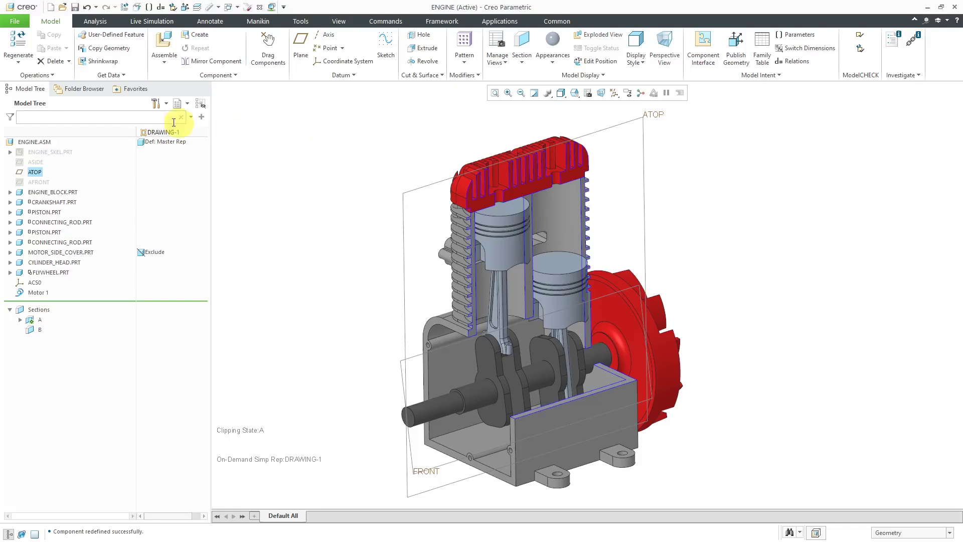
left_click(15, 22)
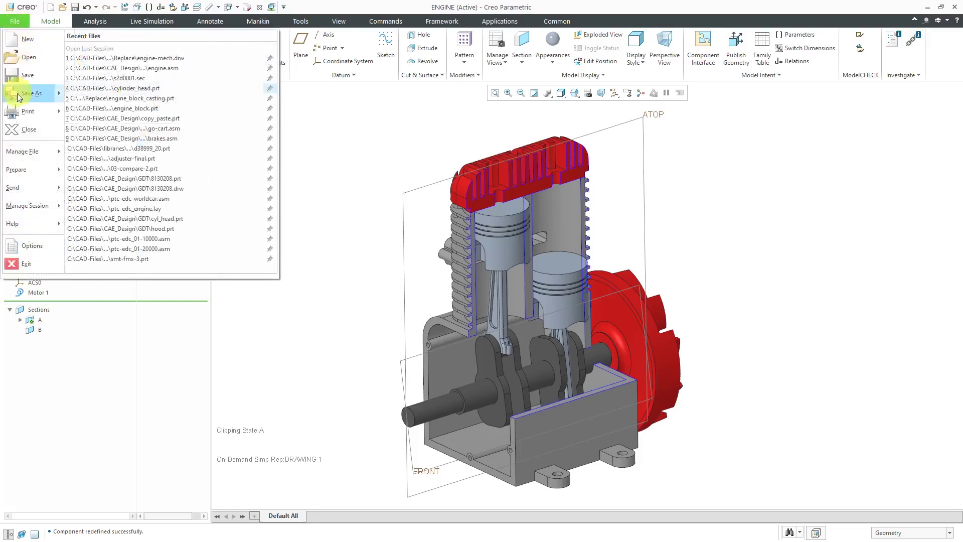
mouse_move(28, 166)
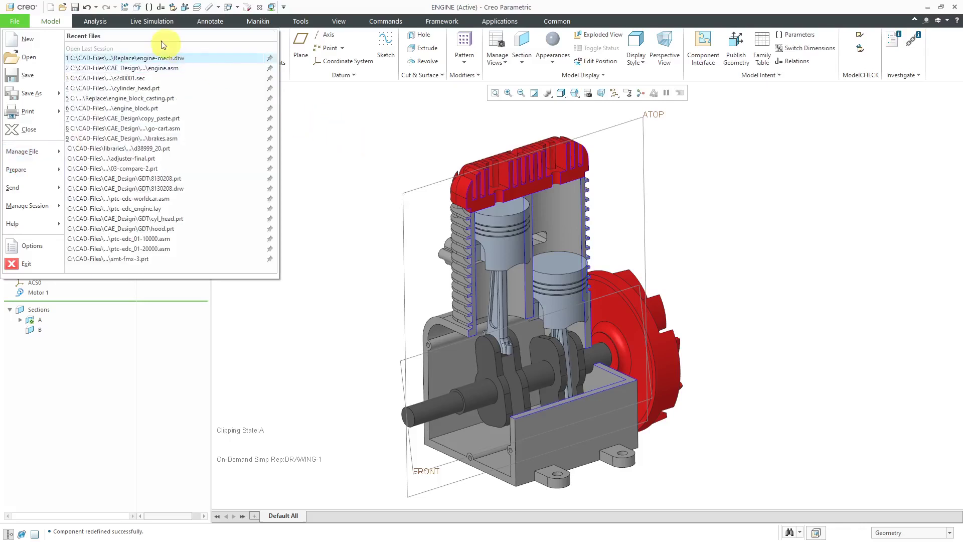
left_click(359, 128)
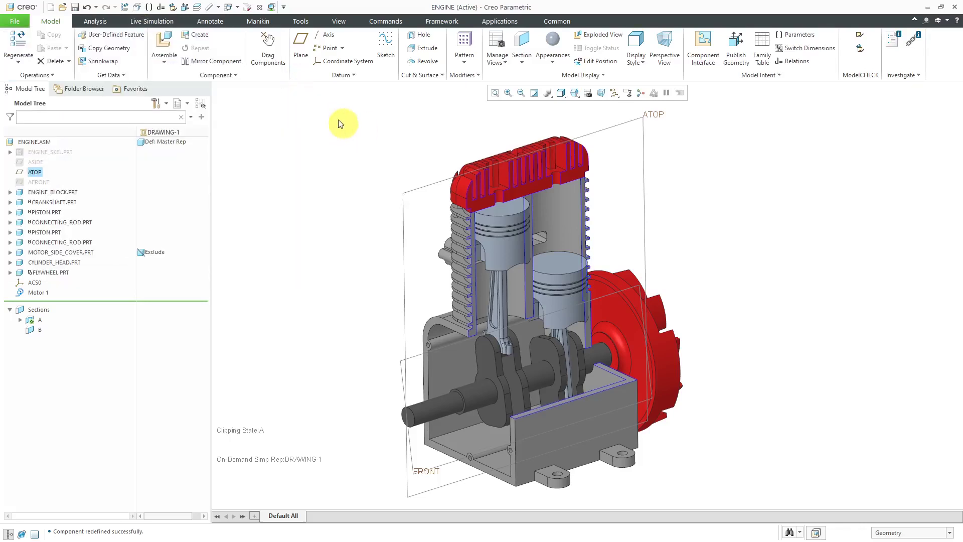
Review the Mechanism settings in Model Properties, then close without changes
left_click(138, 8)
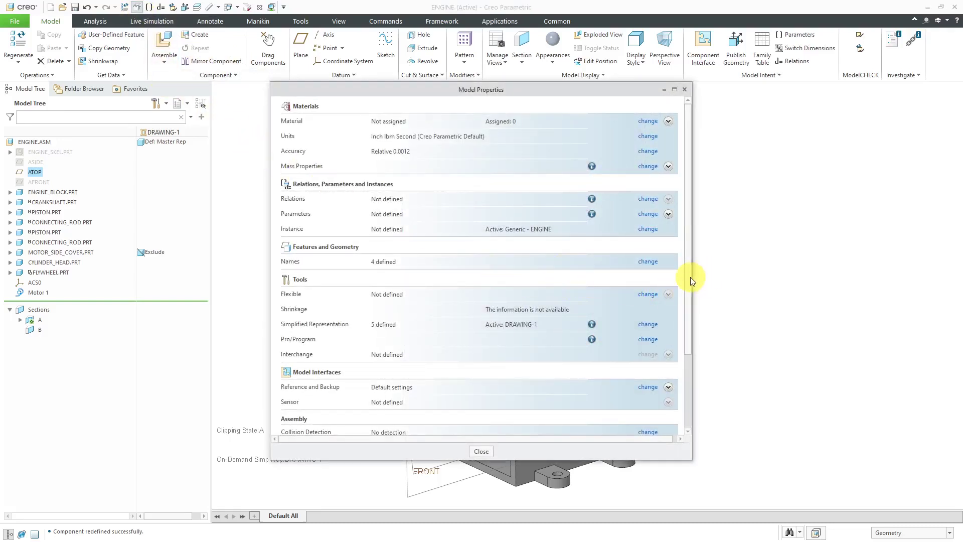
left_click_drag(691, 277, 692, 343)
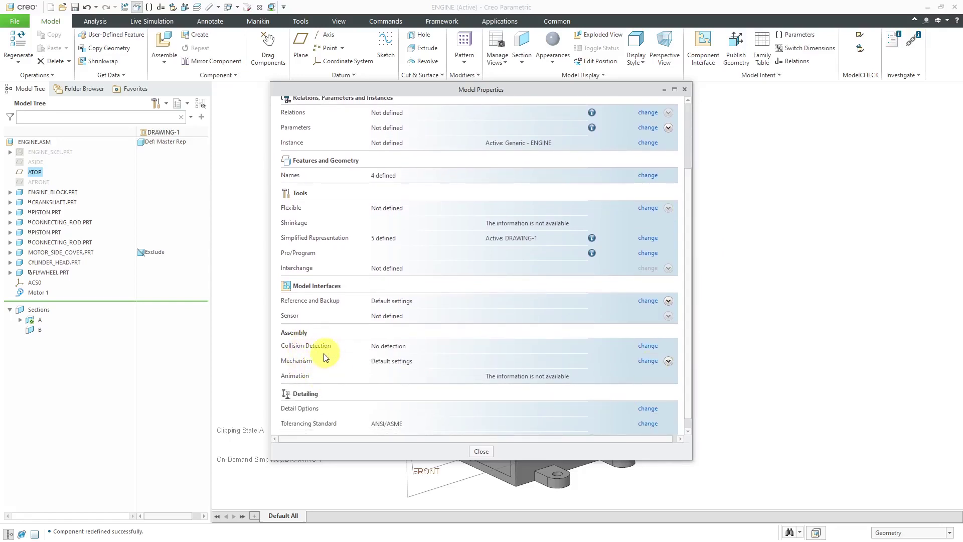
left_click(646, 361)
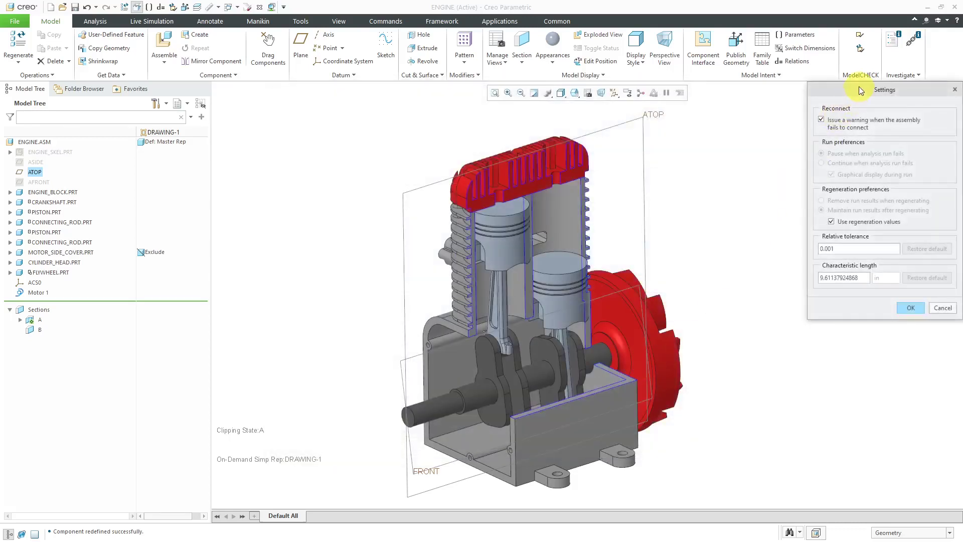
left_click_drag(858, 85, 340, 147)
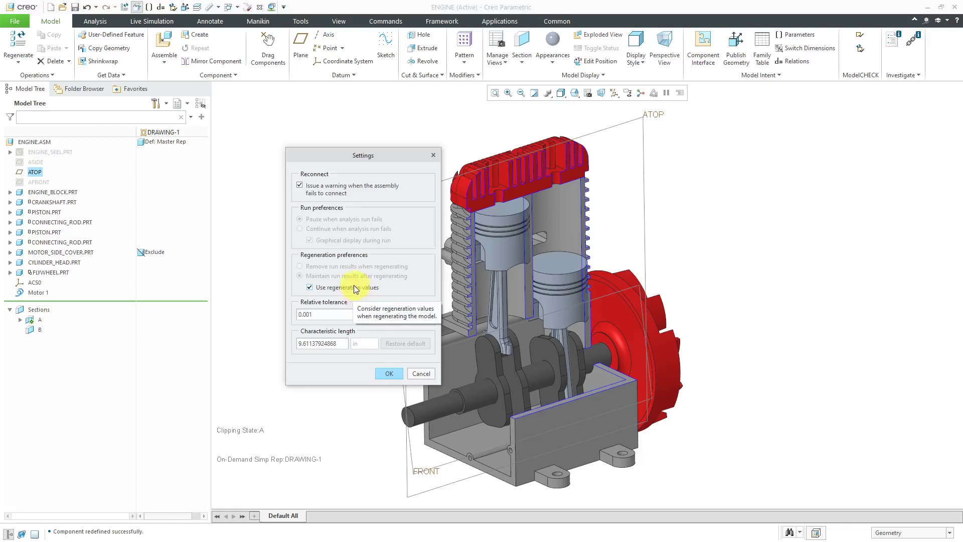
left_click(417, 373)
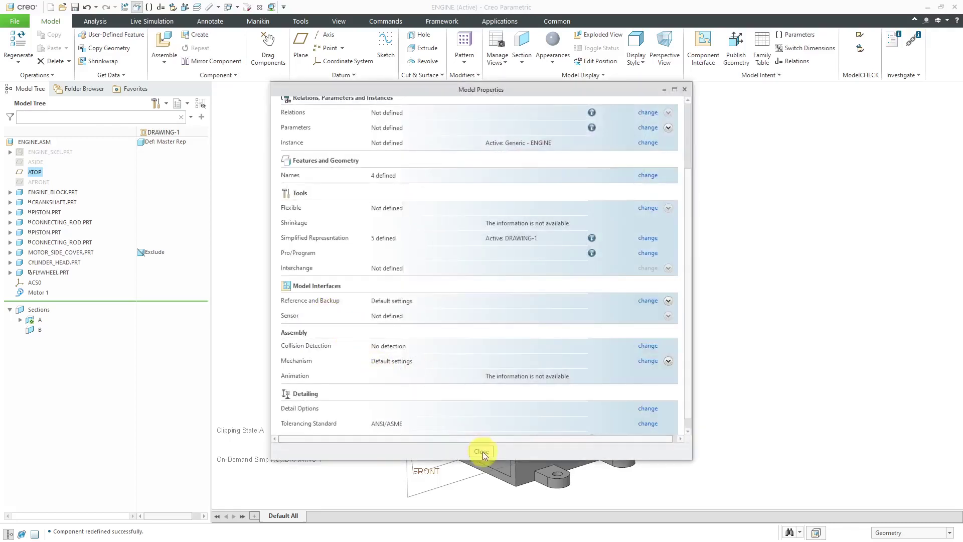
left_click(481, 452)
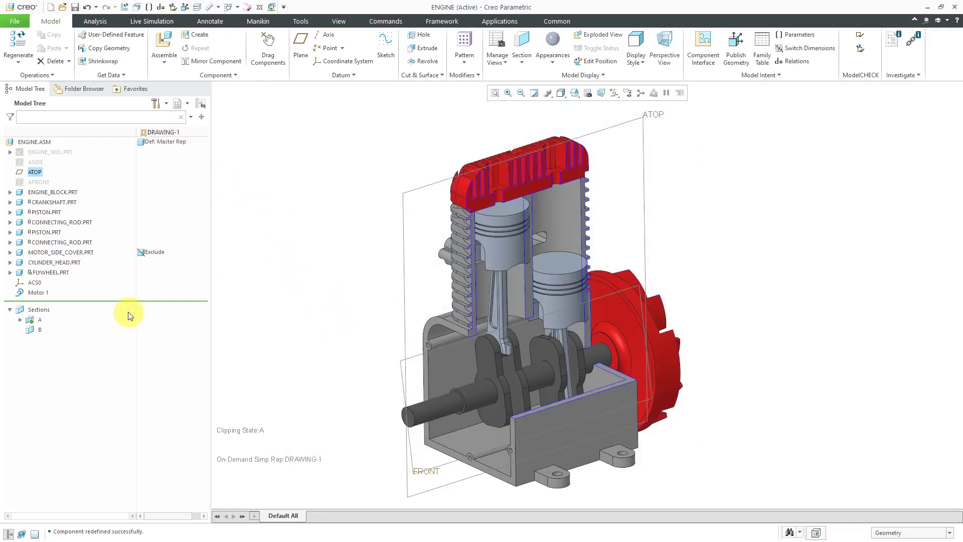
Redefine CRANKSHAFT.PRT again, changing its pin rotation current position from 8.88 to 0
mouse_move(522, 327)
middle_mouse_down()
mouse_move(613, 326)
mouse_move(505, 332)
mouse_move(516, 329)
middle_mouse_up()
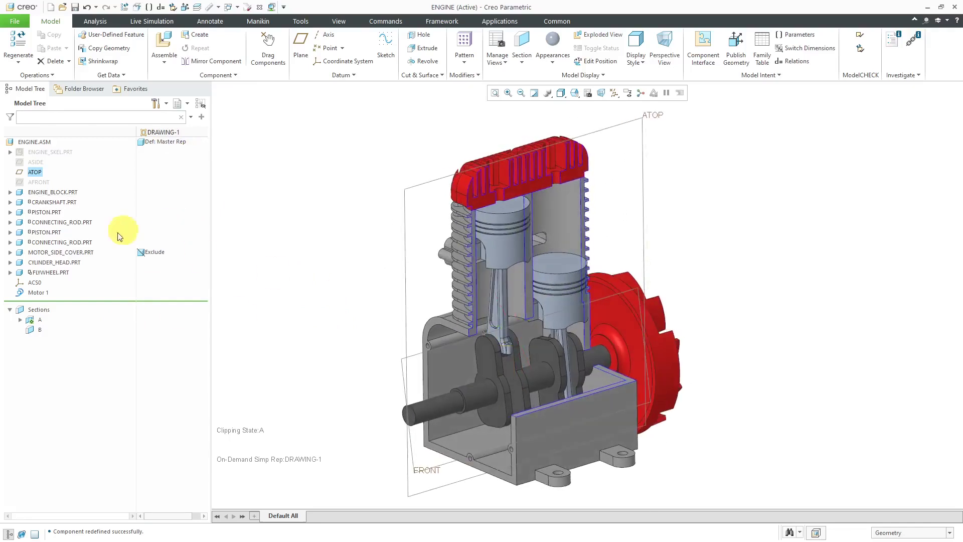
left_click(50, 202)
left_click(80, 155)
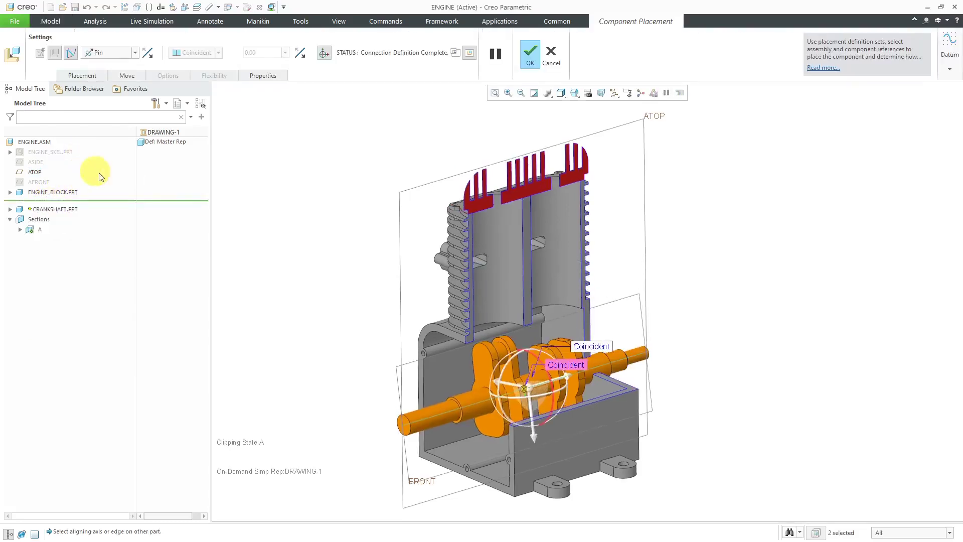
left_click(87, 76)
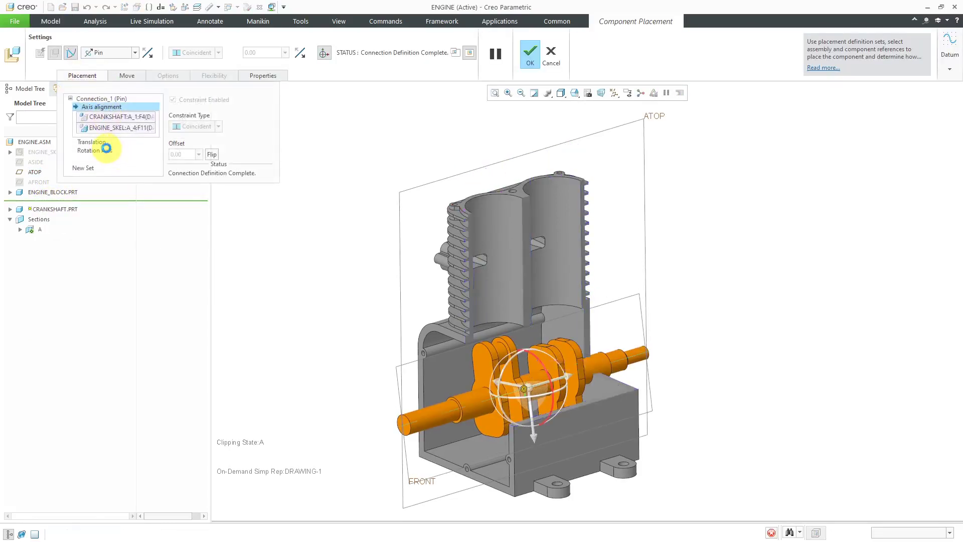
double_click(176, 128)
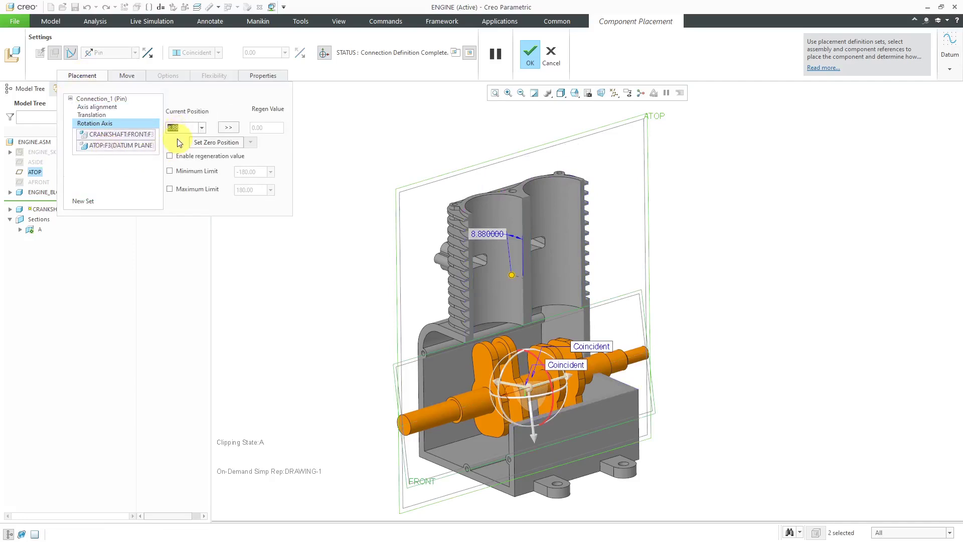
type("0")
key("Return")
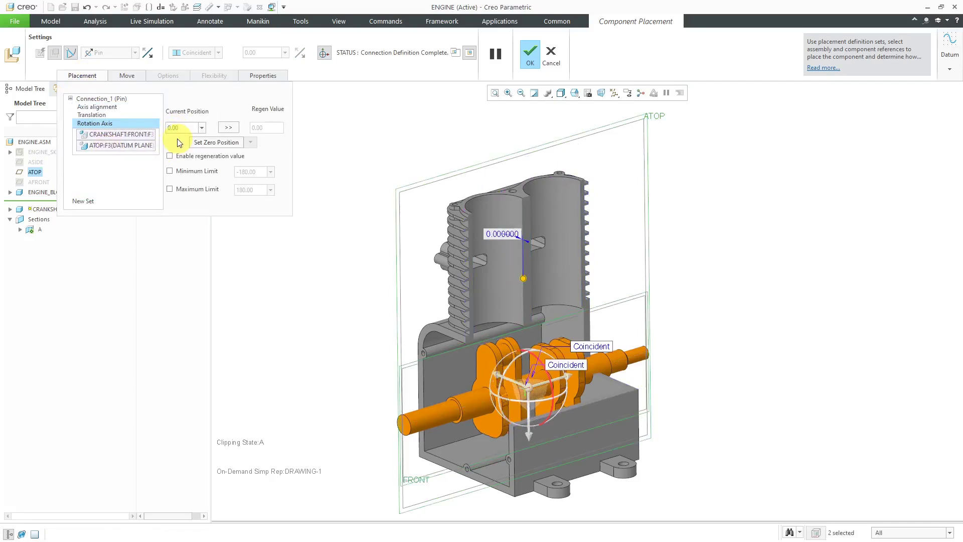
left_click(530, 59)
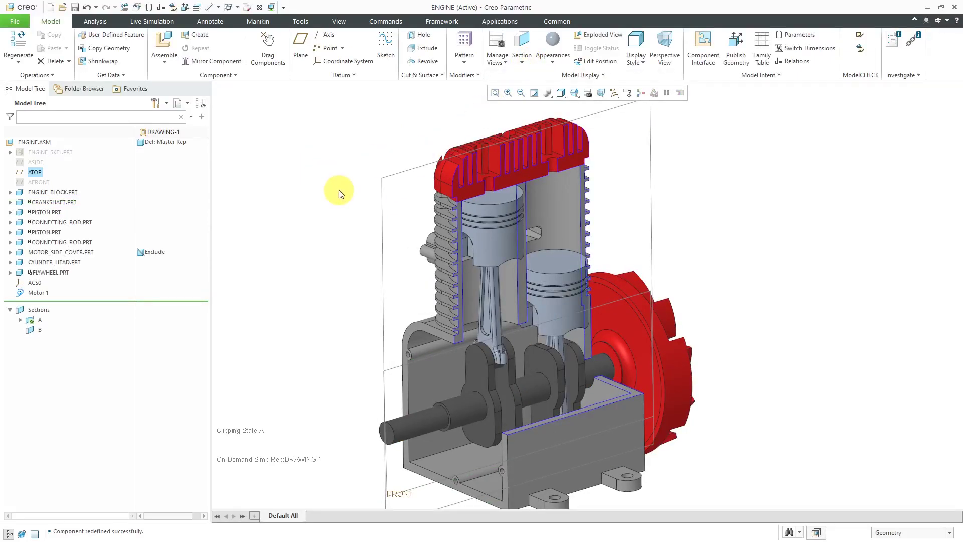
scroll(339, 190, "down", 1)
Hide the datum planes and capture a snapshot of the engine's zeroed position
left_click(618, 94)
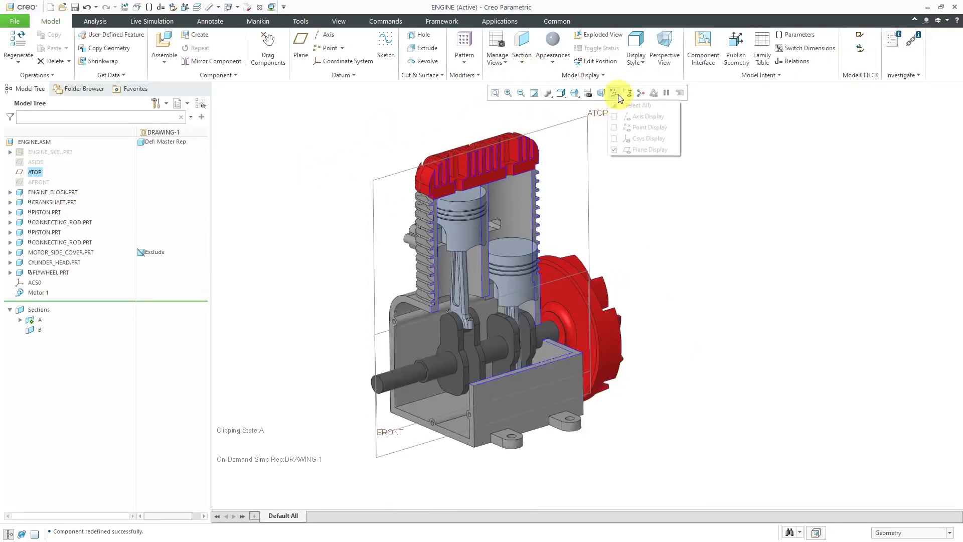
left_click(637, 150)
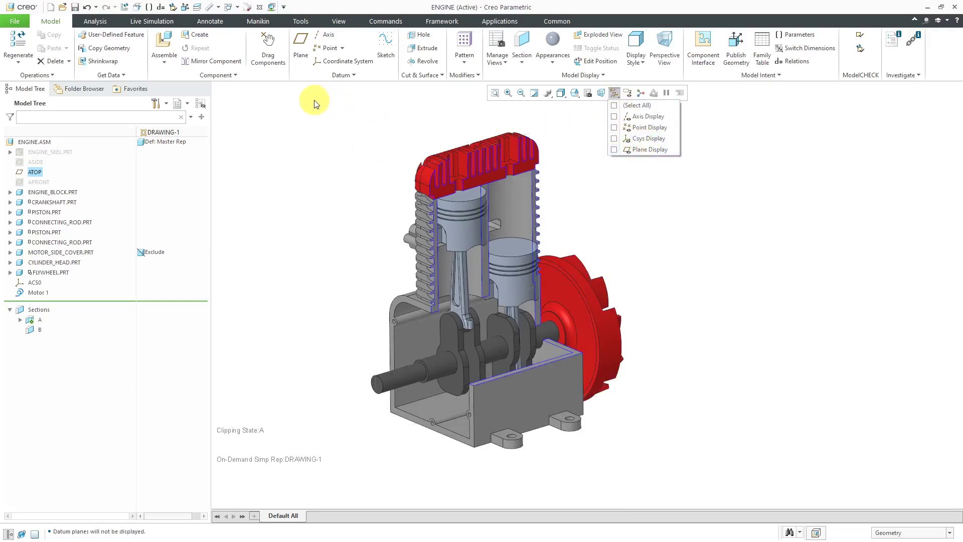
left_click(270, 54)
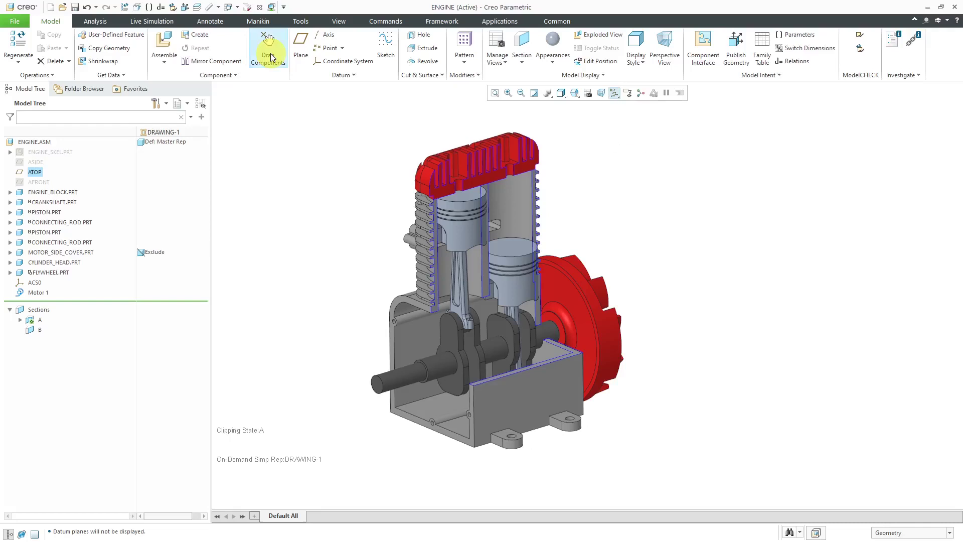
left_click(857, 118)
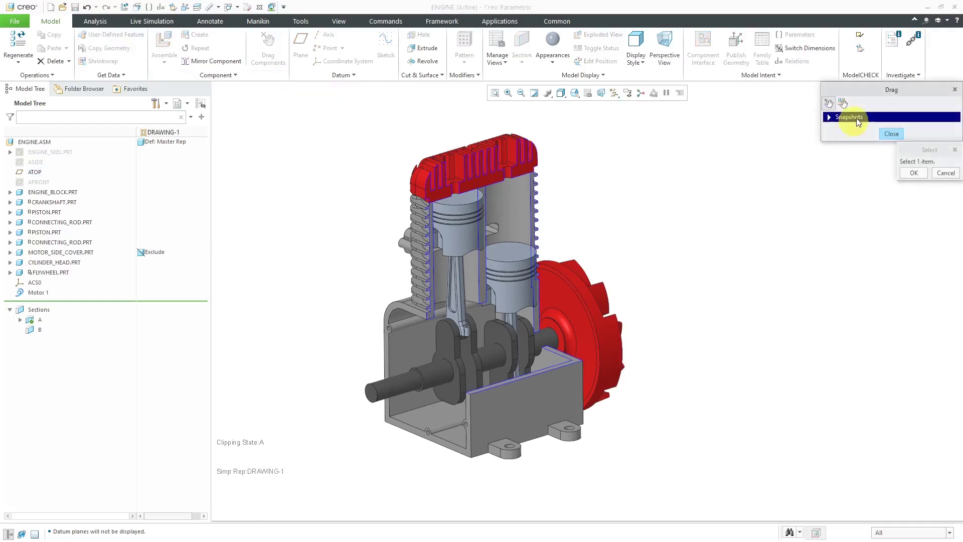
left_click(829, 116)
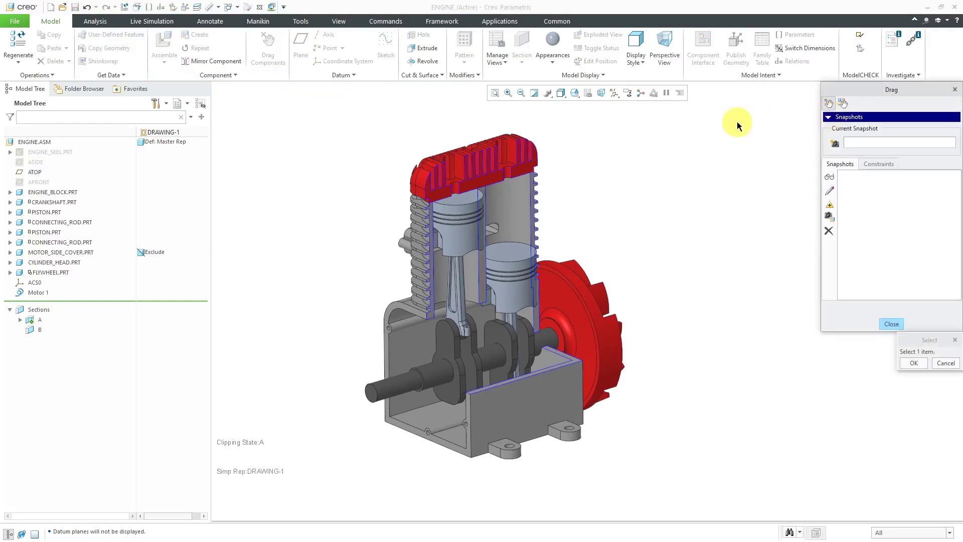
left_click(836, 143)
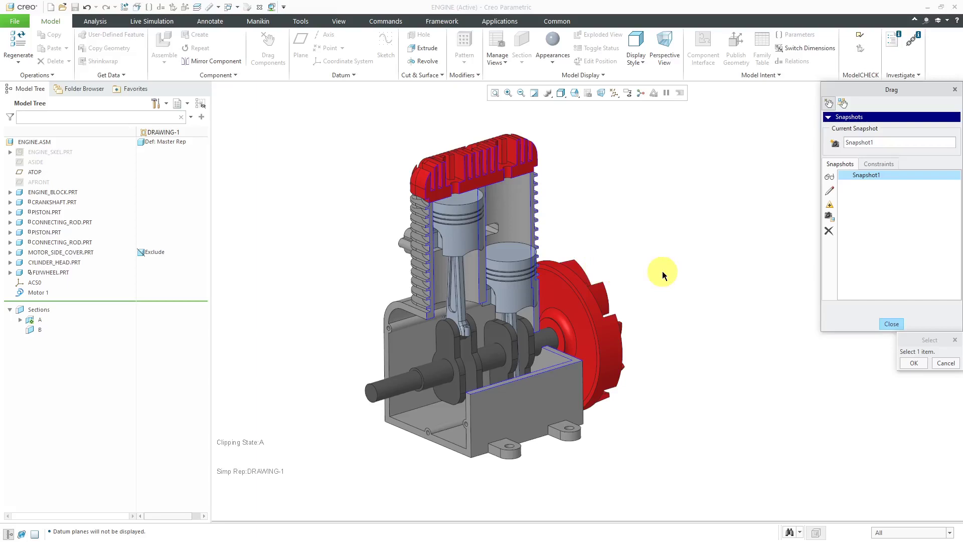
Rename the snapshot to START and toggle it for use in drawings
double_click(862, 142)
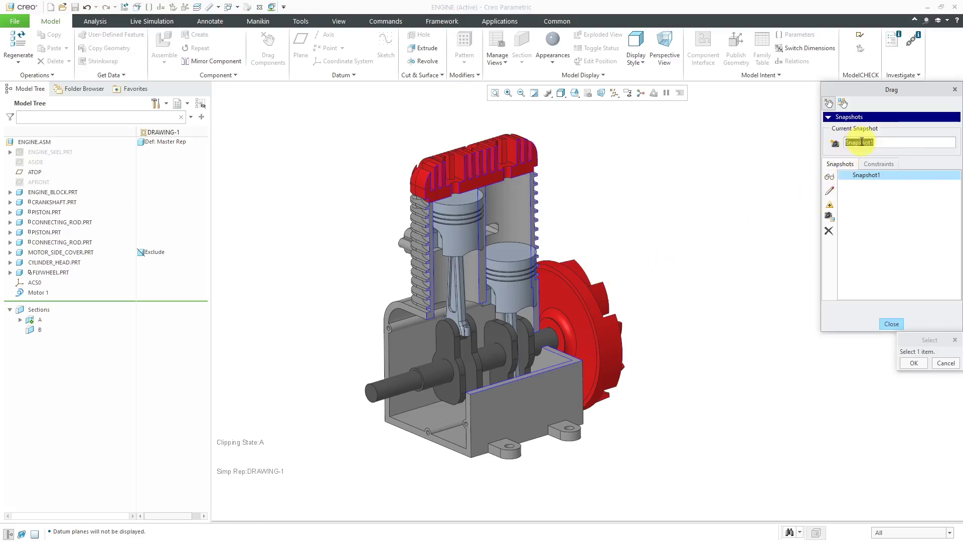
right_click(958, 182)
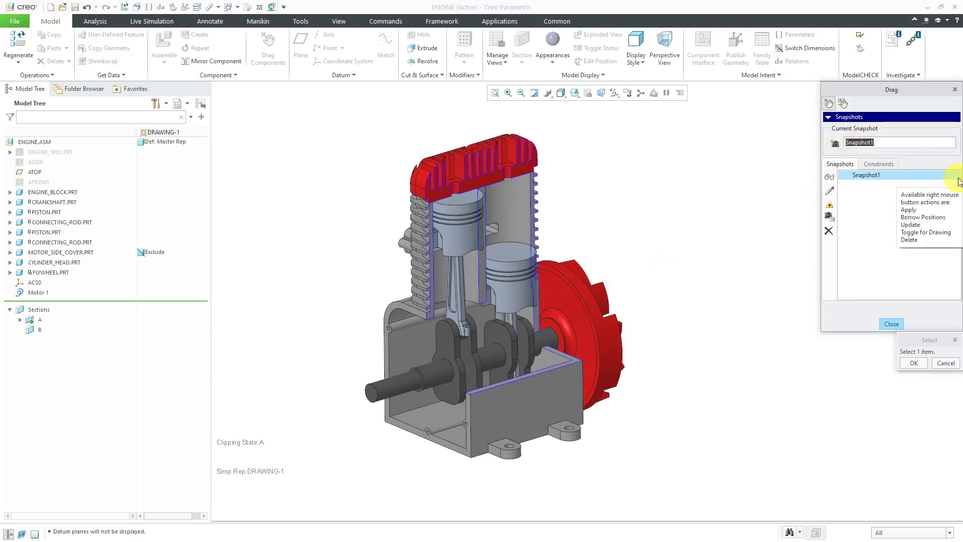
key("Escape")
type("START")
key("Return")
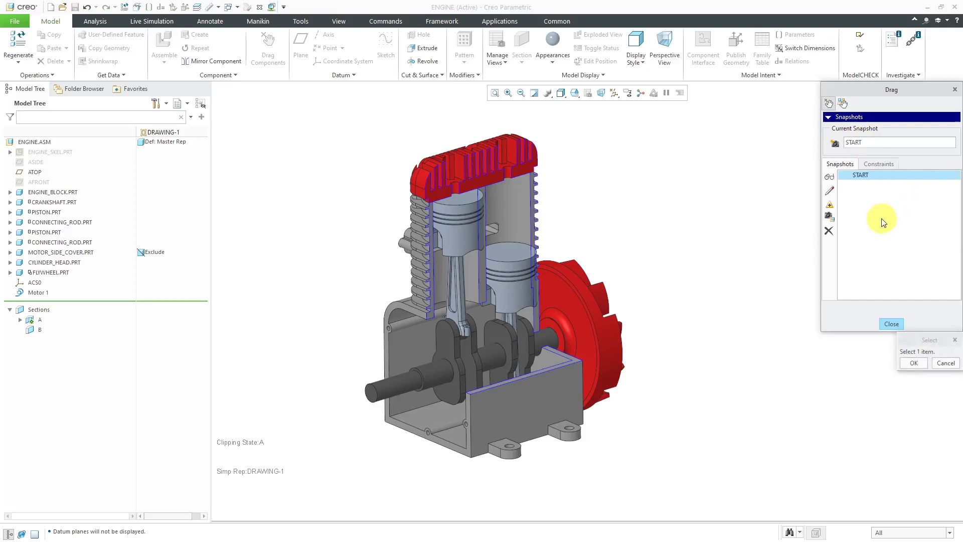
left_click(833, 220)
Redefine CRANKSHAFT.PRT's pin connection with its rotation axis current position at 90 degrees
left_click(891, 324)
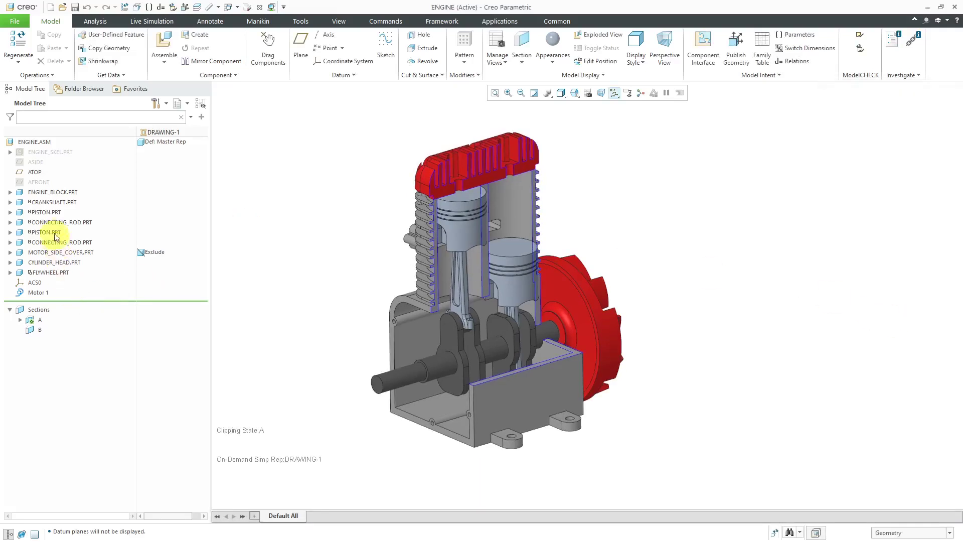
left_click(58, 203)
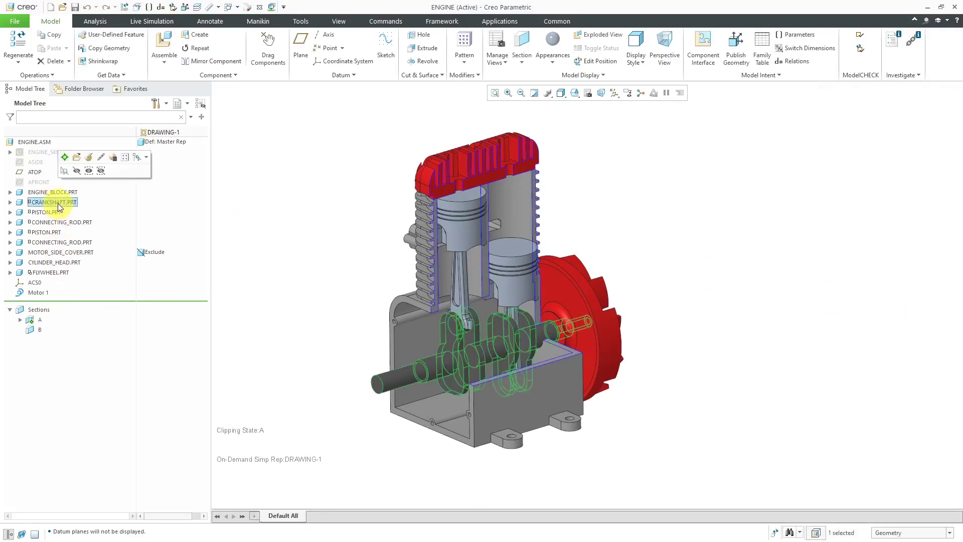
left_click(89, 158)
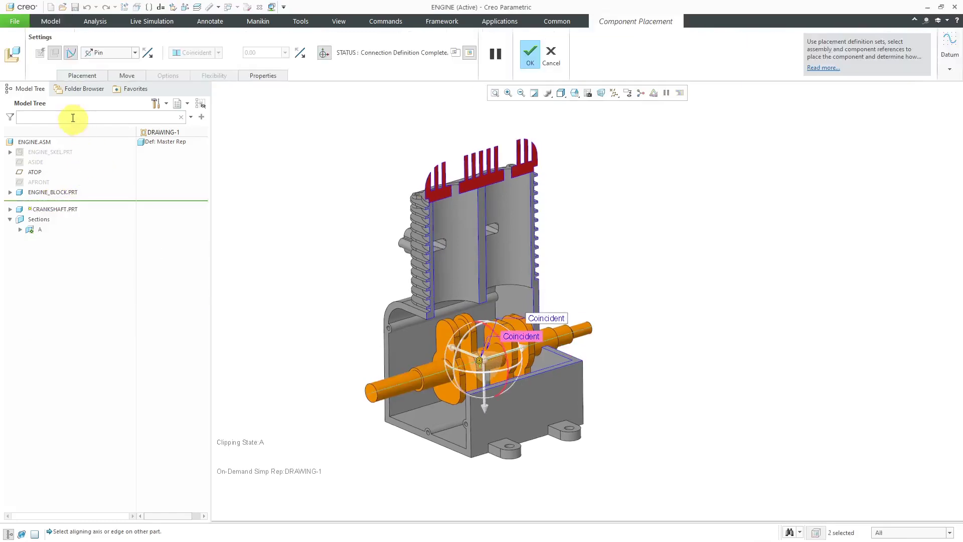
left_click(75, 76)
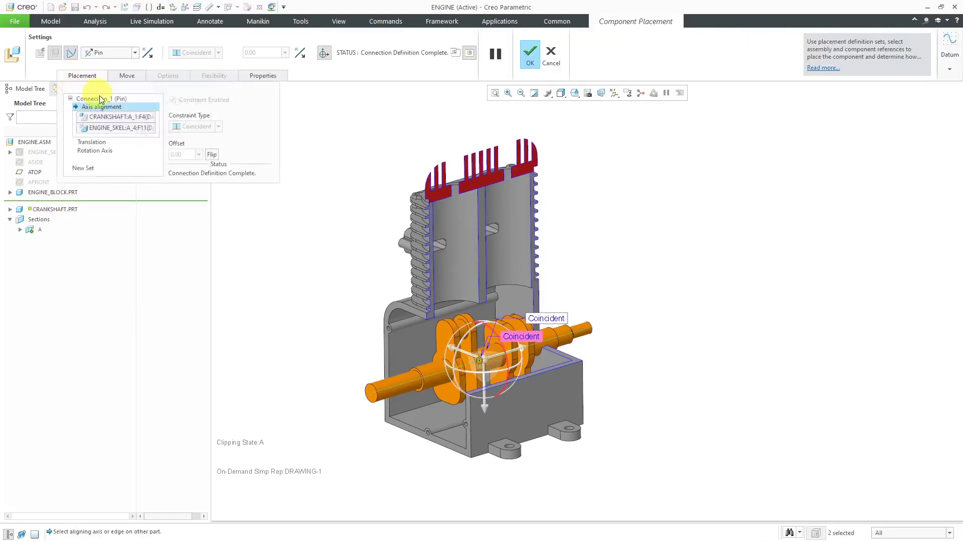
left_click(104, 150)
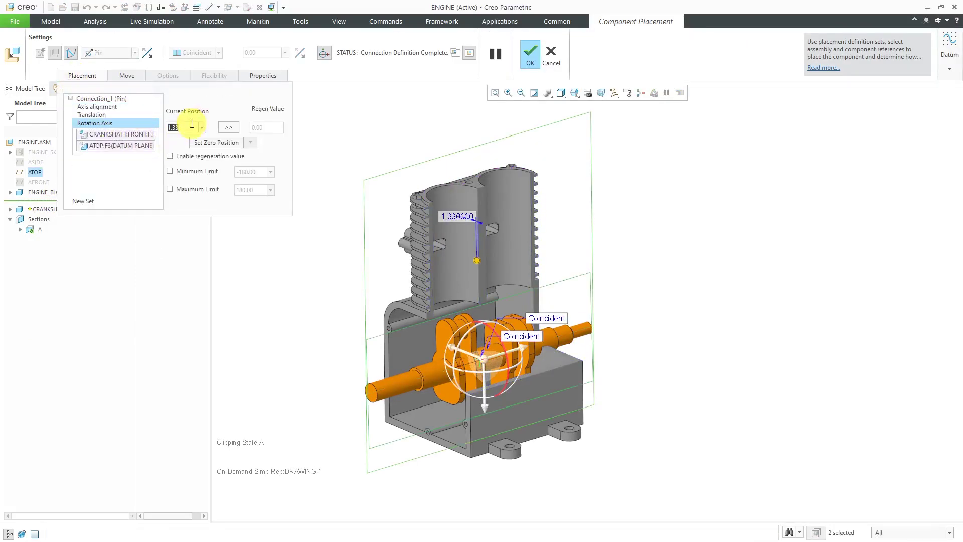
type("90")
key("Return")
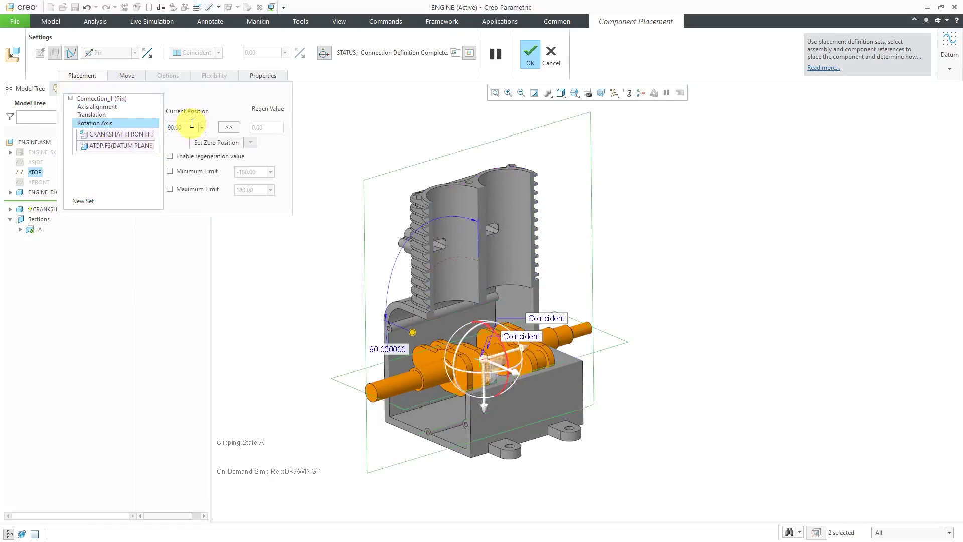
left_click(530, 55)
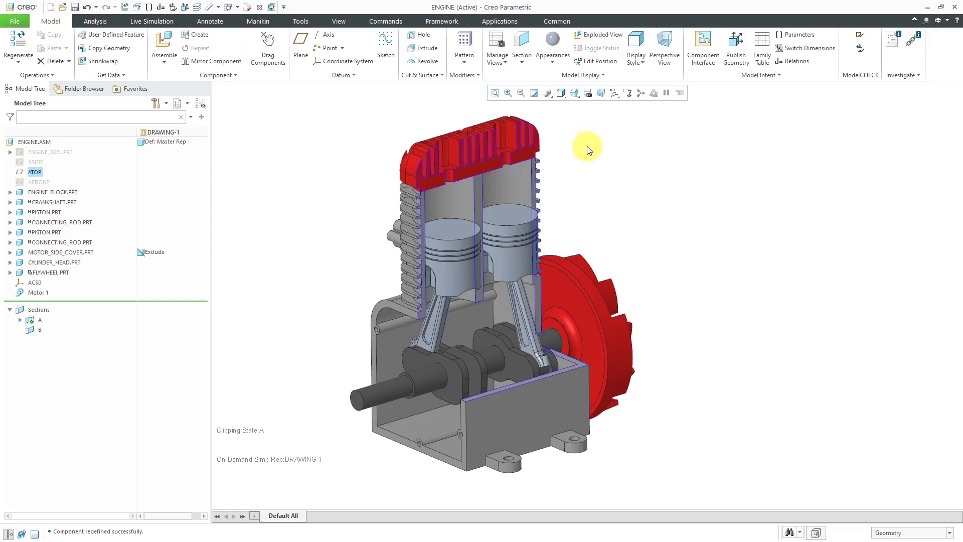
Capture the 90-degree position as snapshot QUARTER and make it available for drawings
left_click(269, 59)
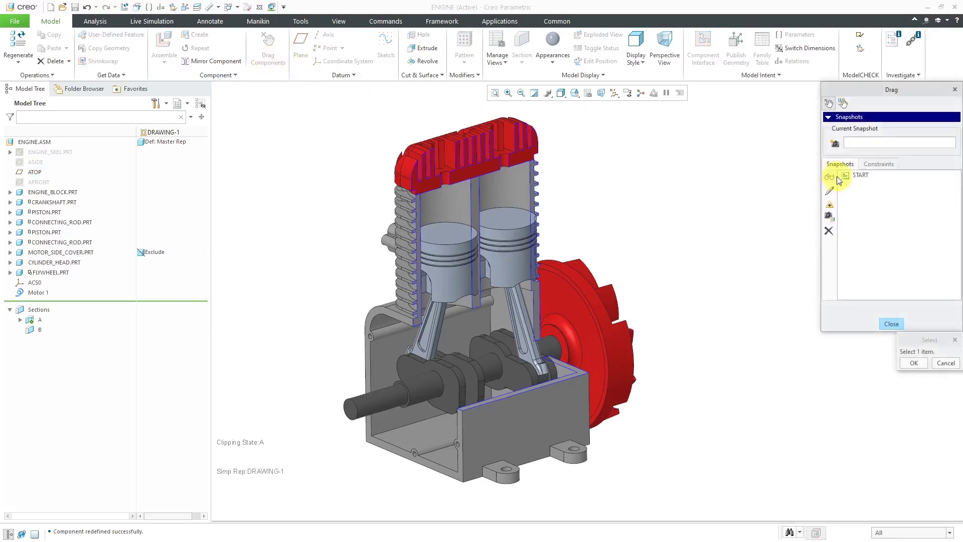
left_click(835, 145)
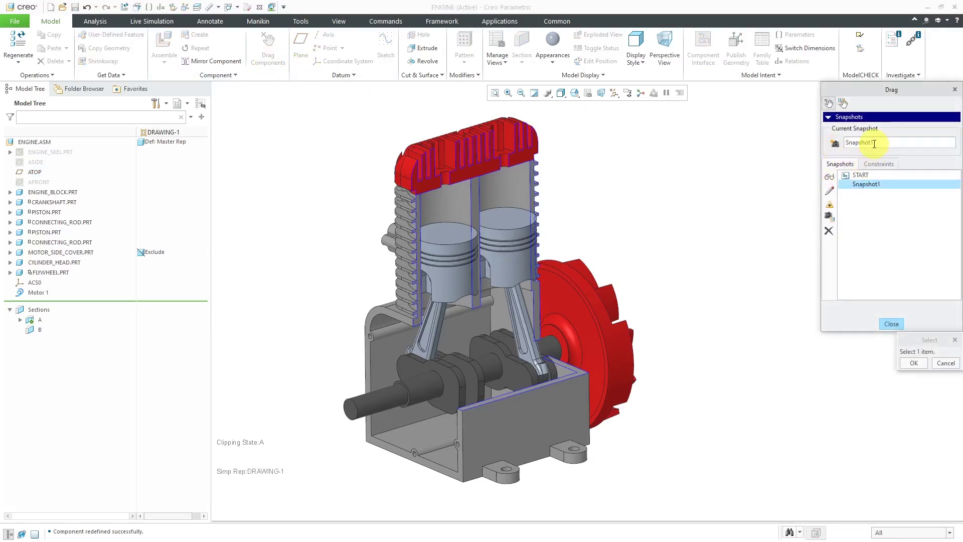
double_click(874, 143)
type("QUARTER")
key("Return")
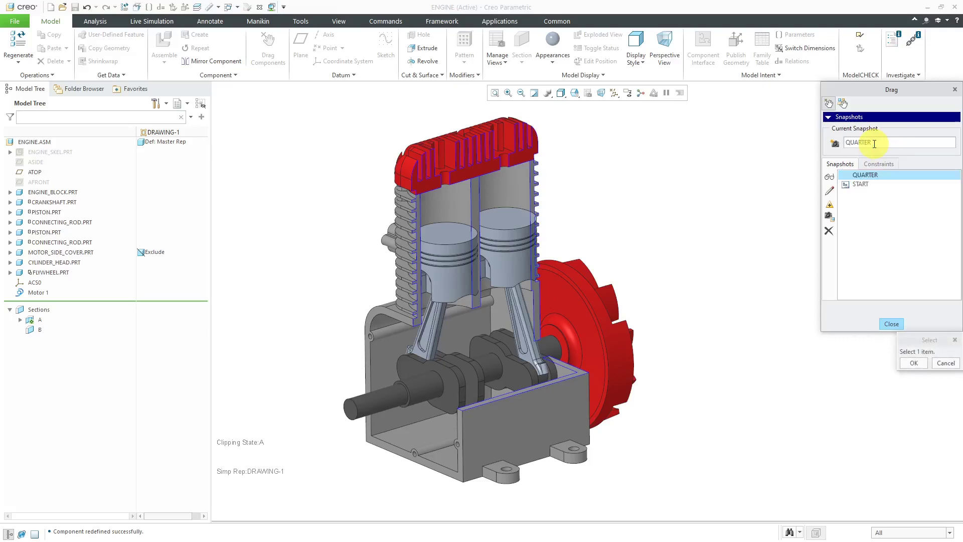
left_click(830, 218)
left_click(892, 324)
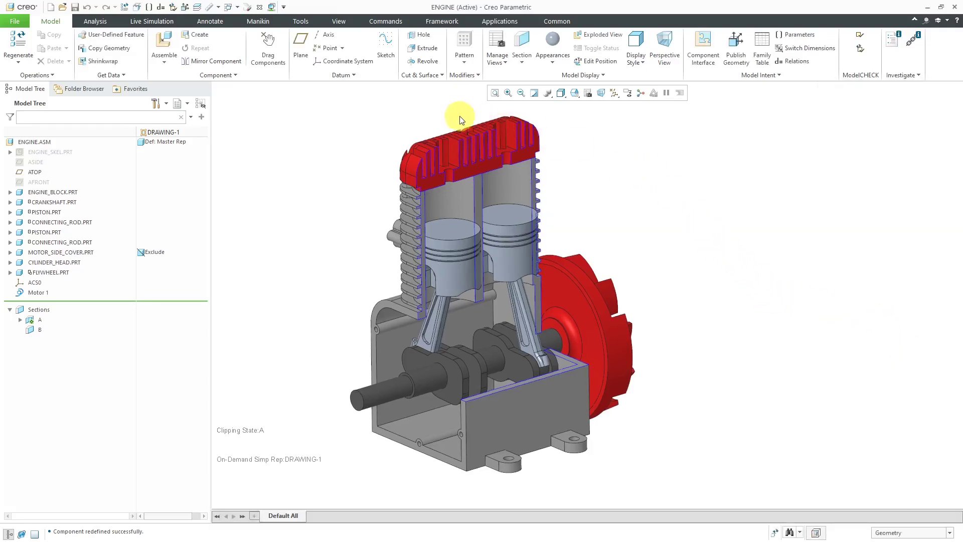
In Mechanism, set AnalysisDefinition1's initial configuration to the START snapshot
left_click(503, 21)
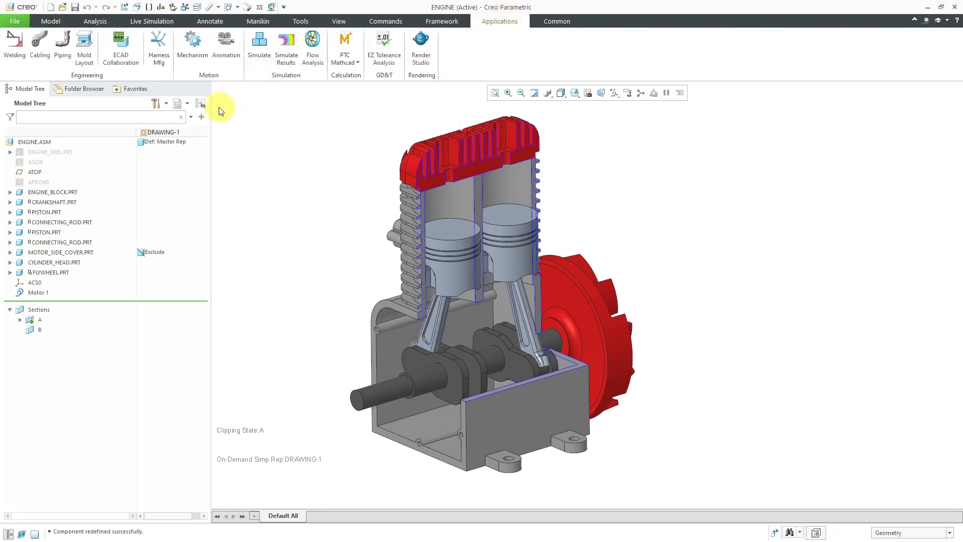
left_click(193, 55)
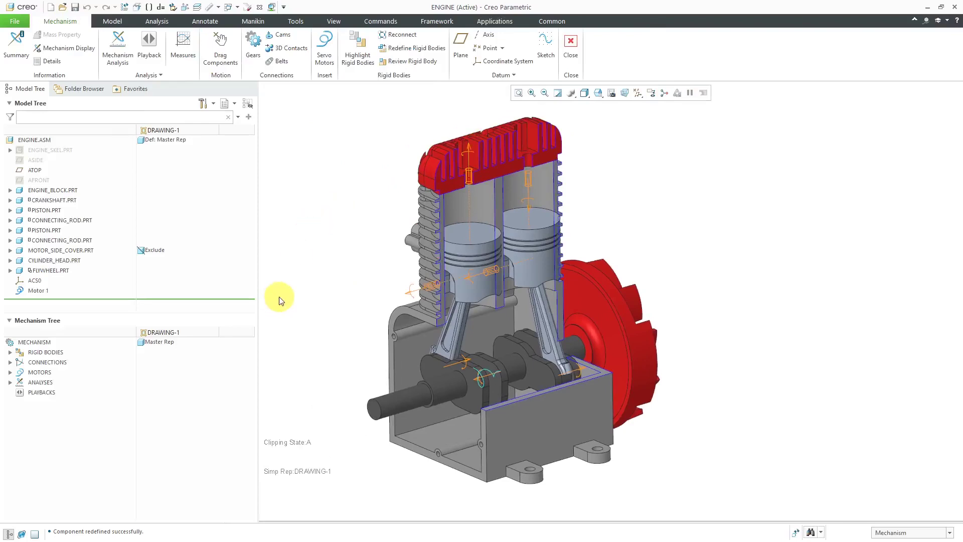
left_click(10, 383)
left_click(76, 393)
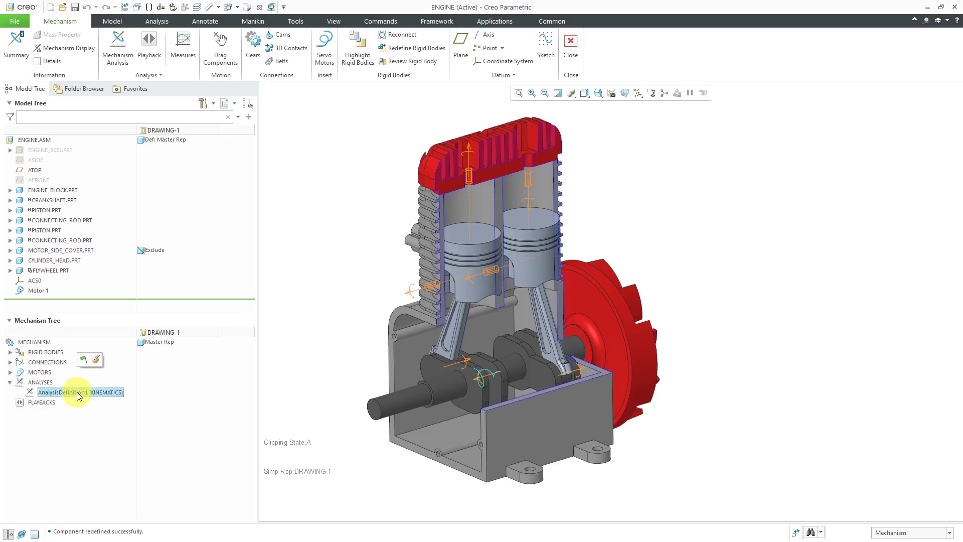
left_click(98, 362)
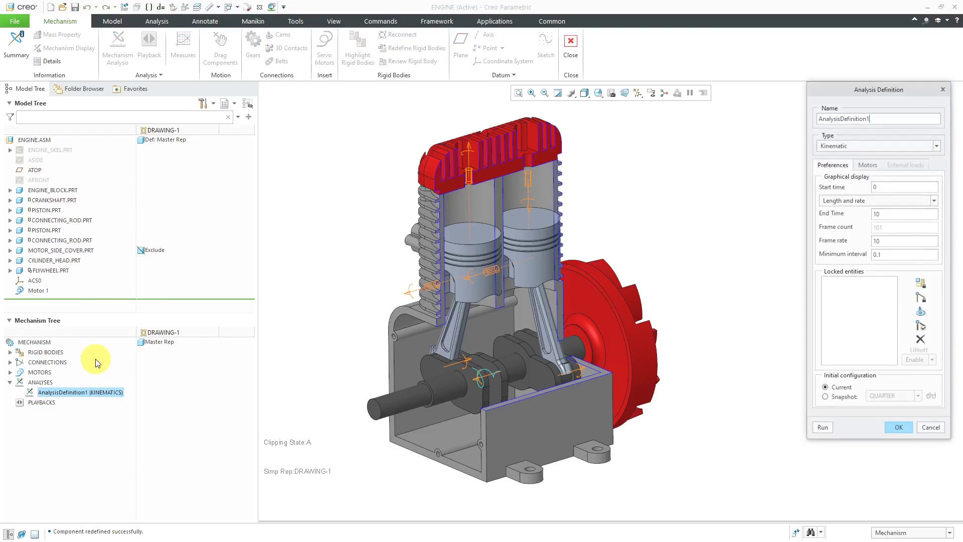
left_click(827, 396)
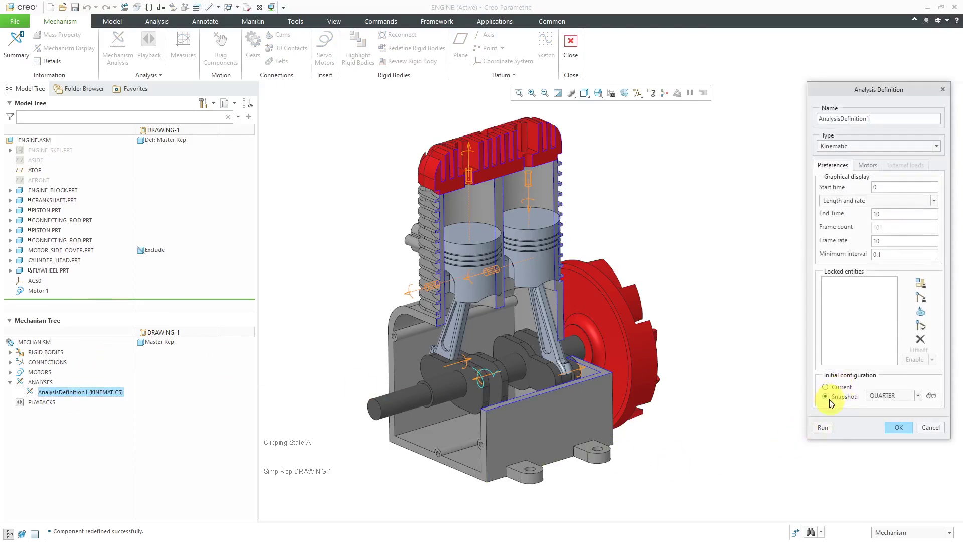
left_click(920, 396)
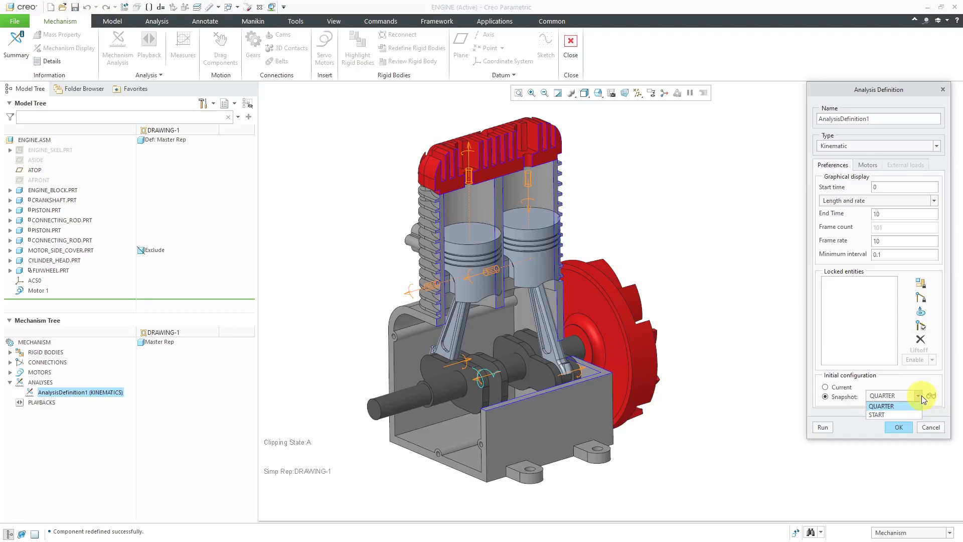
left_click(906, 413)
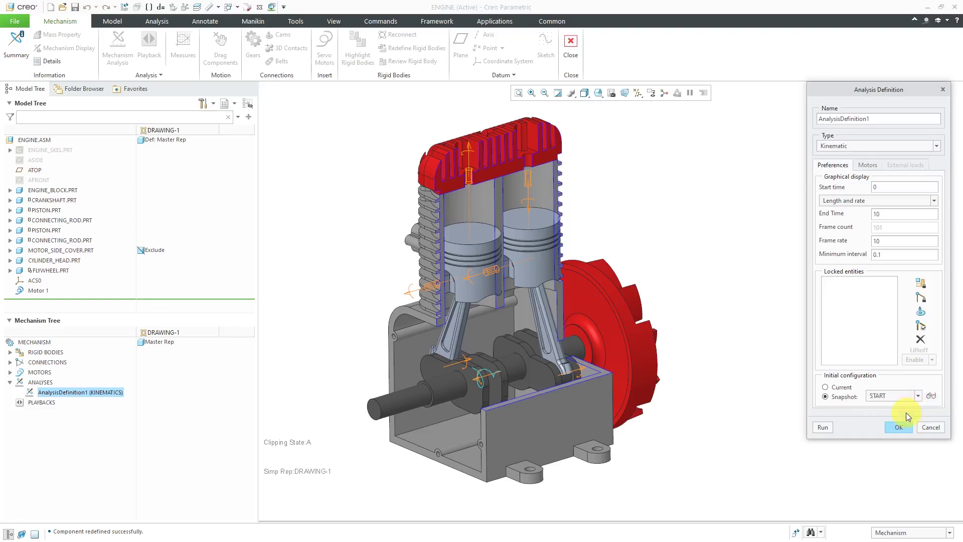
Run and accept the analysis, then exit Mechanism without saving the playback
left_click(825, 428)
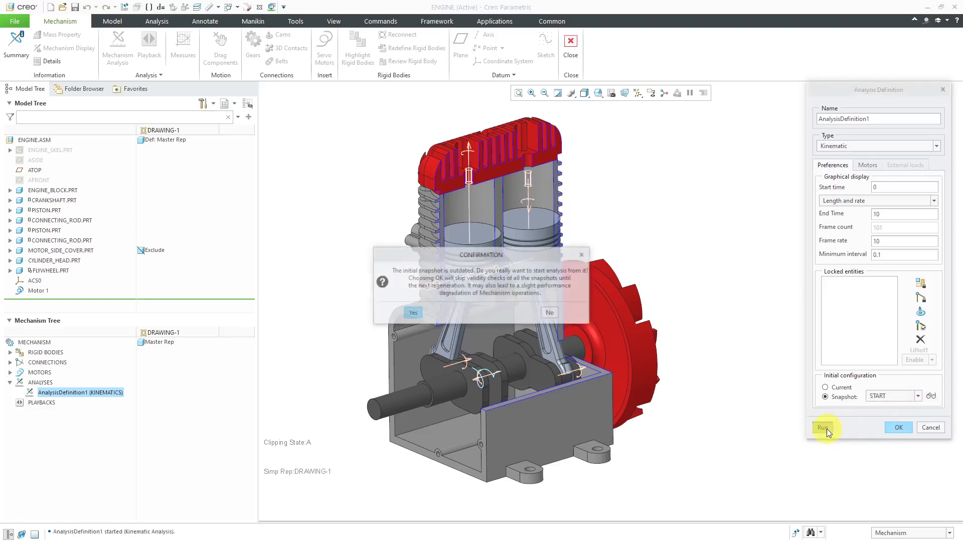
left_click(411, 313)
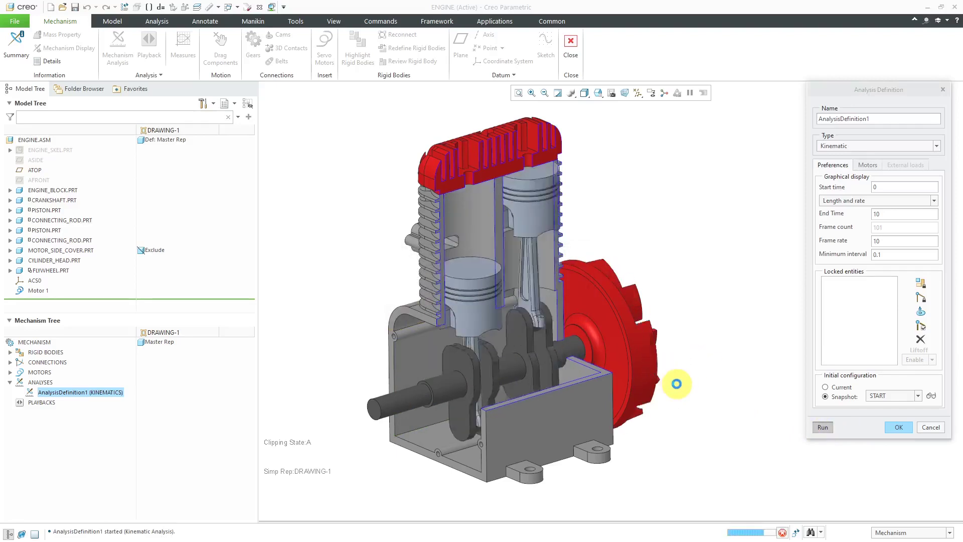
left_click(899, 427)
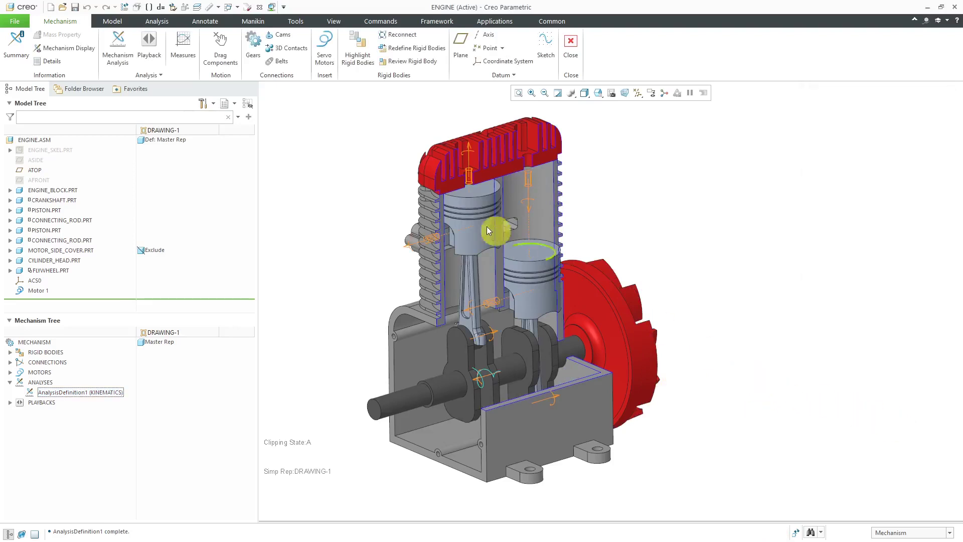
left_click(571, 47)
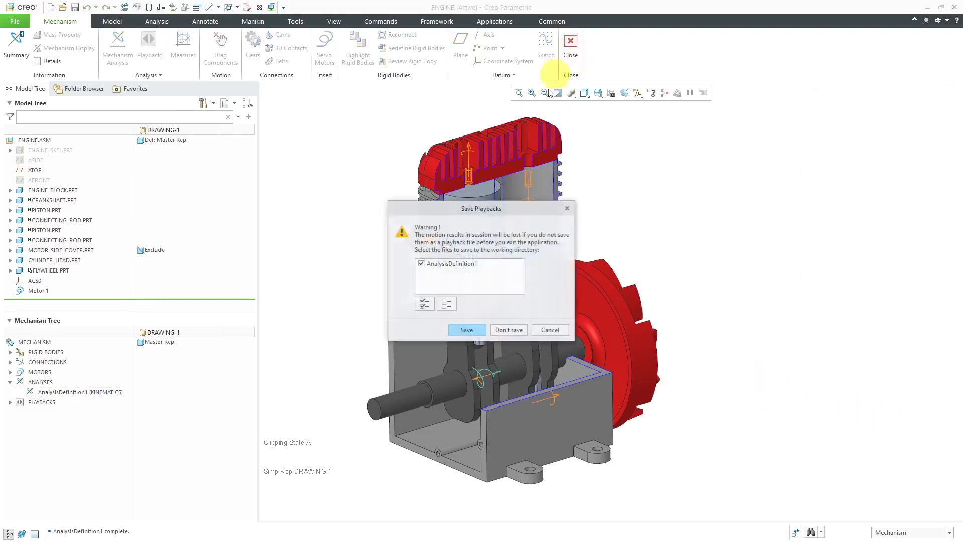
left_click(509, 330)
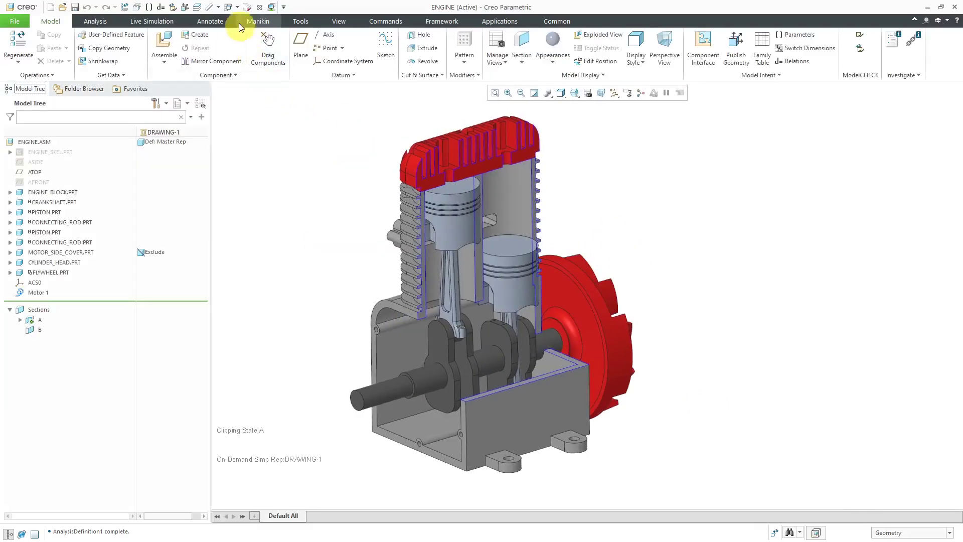
left_click(238, 7)
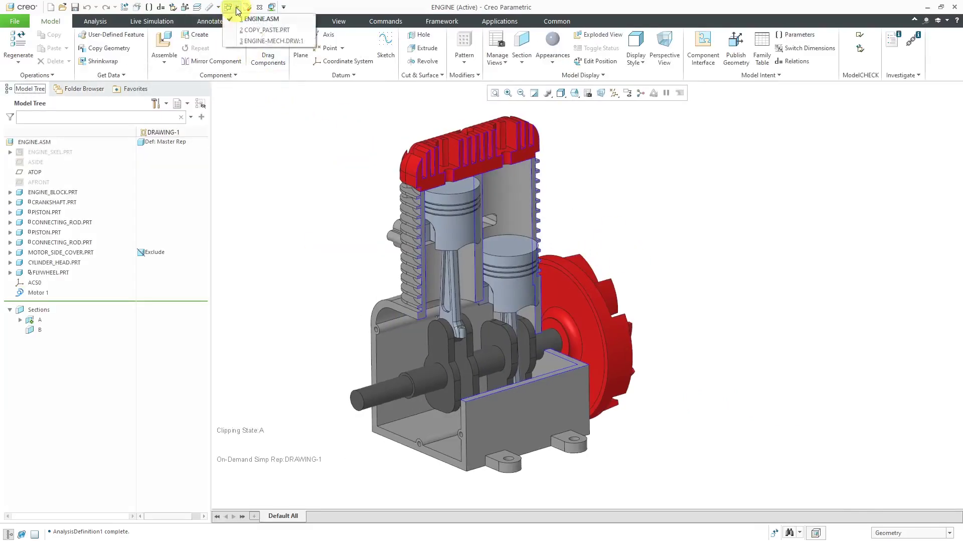
In ENGINE-MECH.DRW, set the left section view to explode components using the QUARTER state
left_click(245, 39)
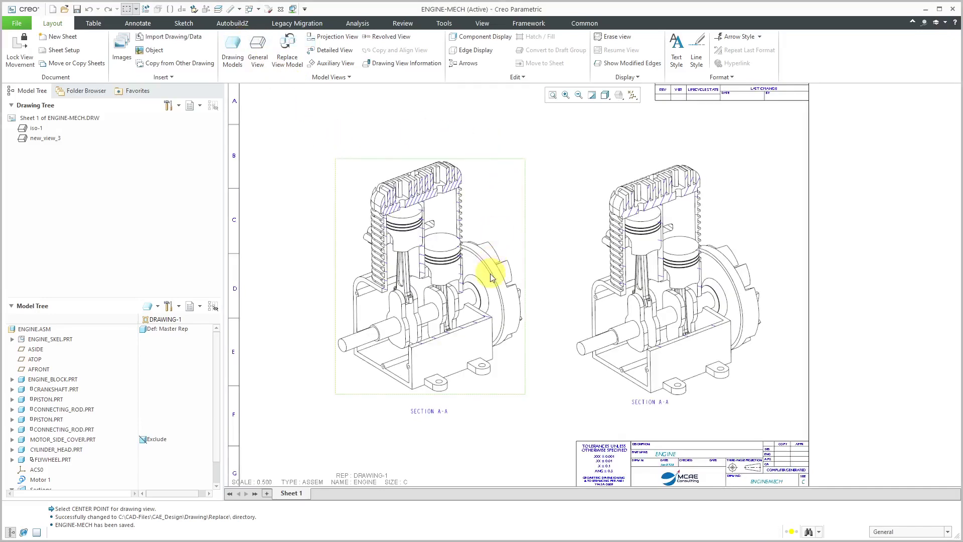
left_click(500, 223)
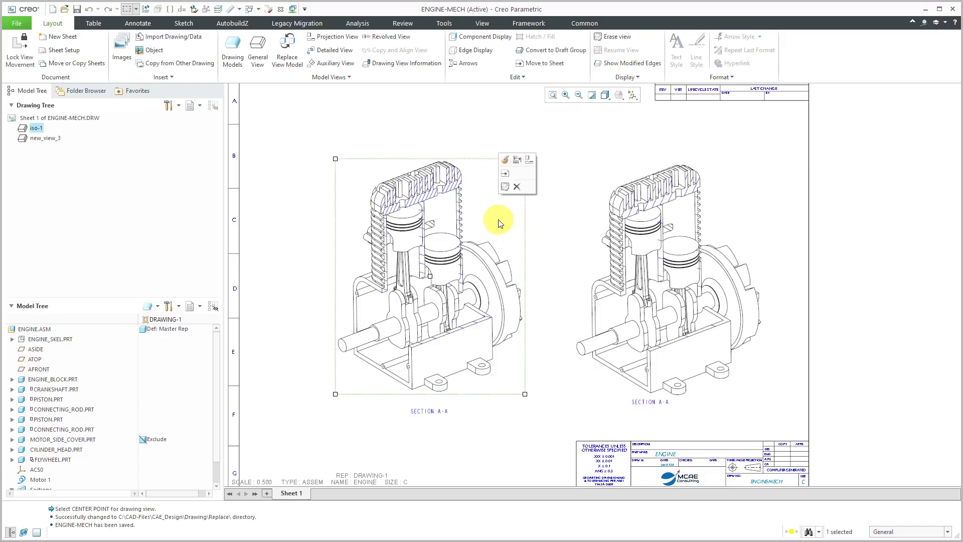
left_click(505, 162)
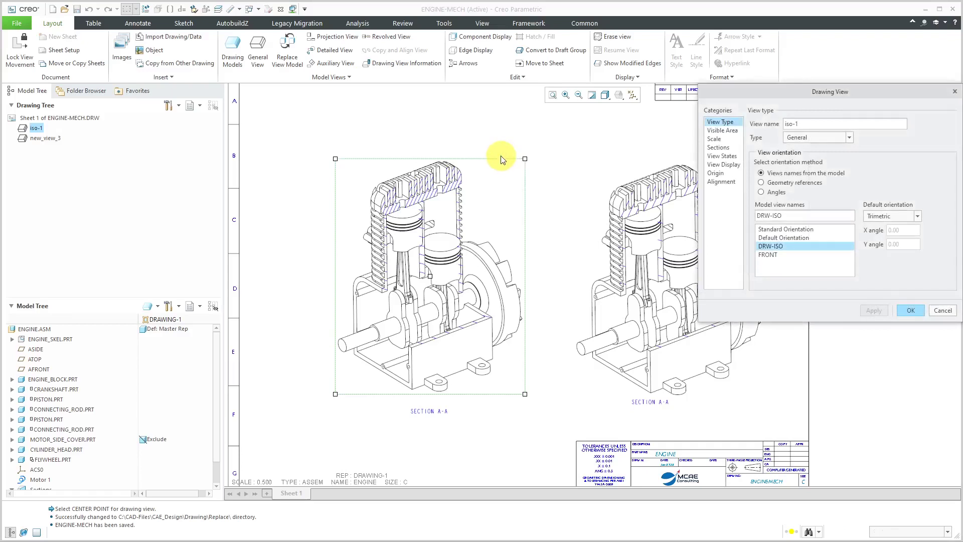
left_click(721, 156)
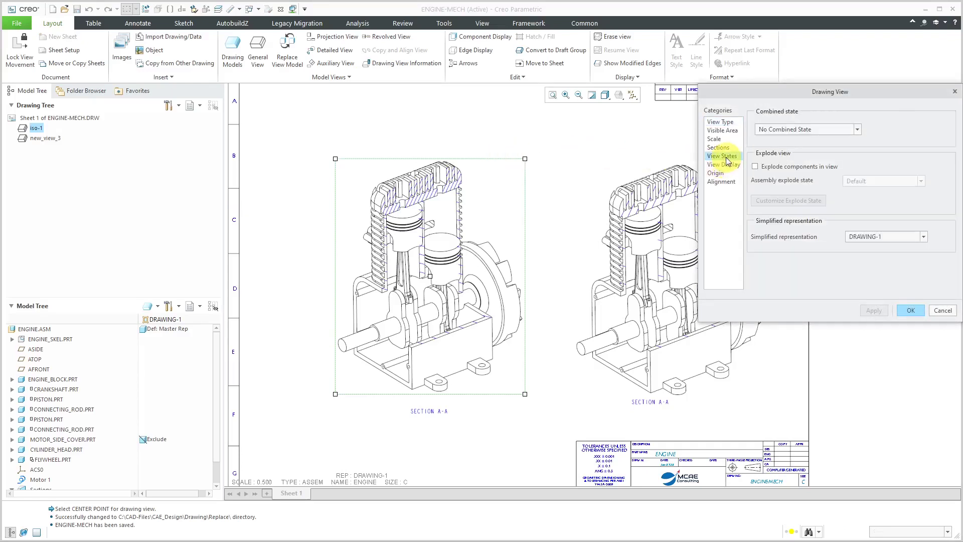
left_click(756, 166)
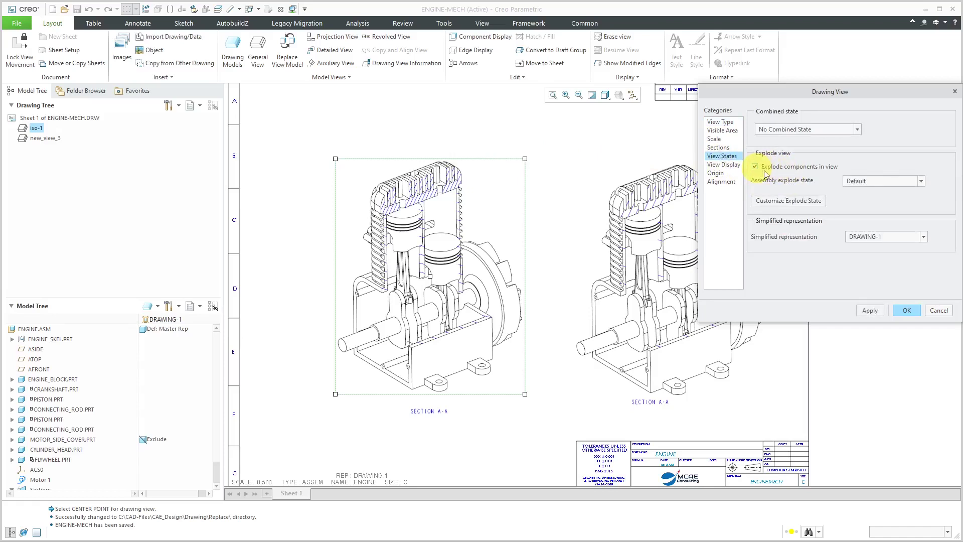
left_click(922, 182)
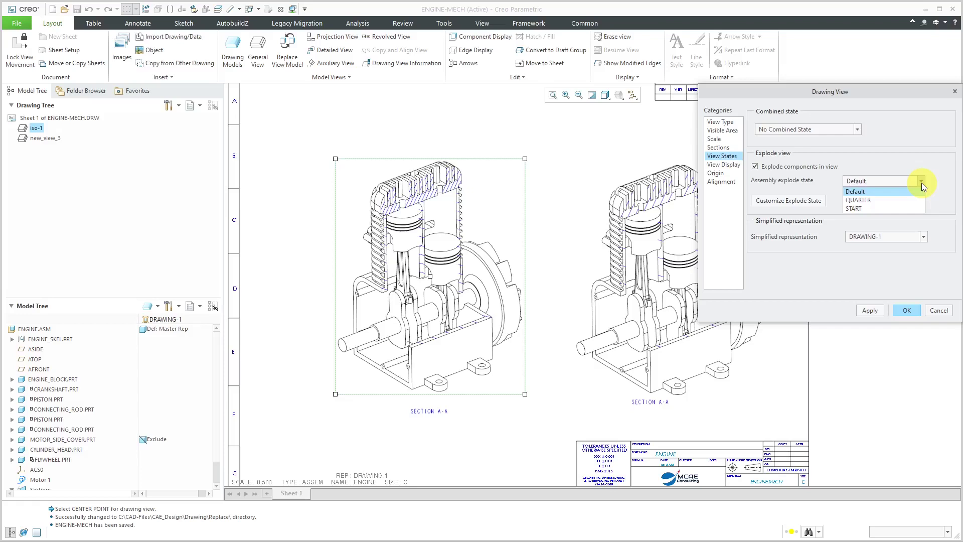
left_click(880, 200)
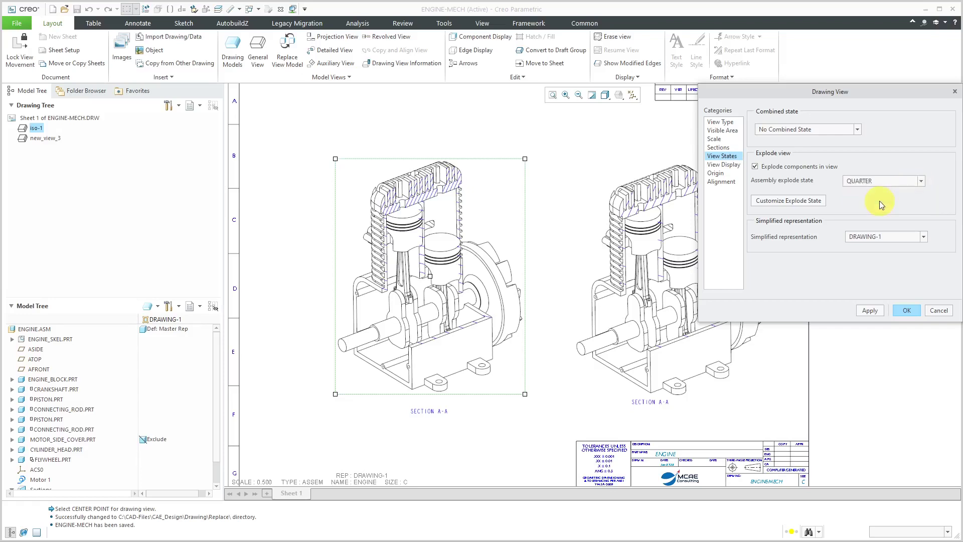
left_click(875, 309)
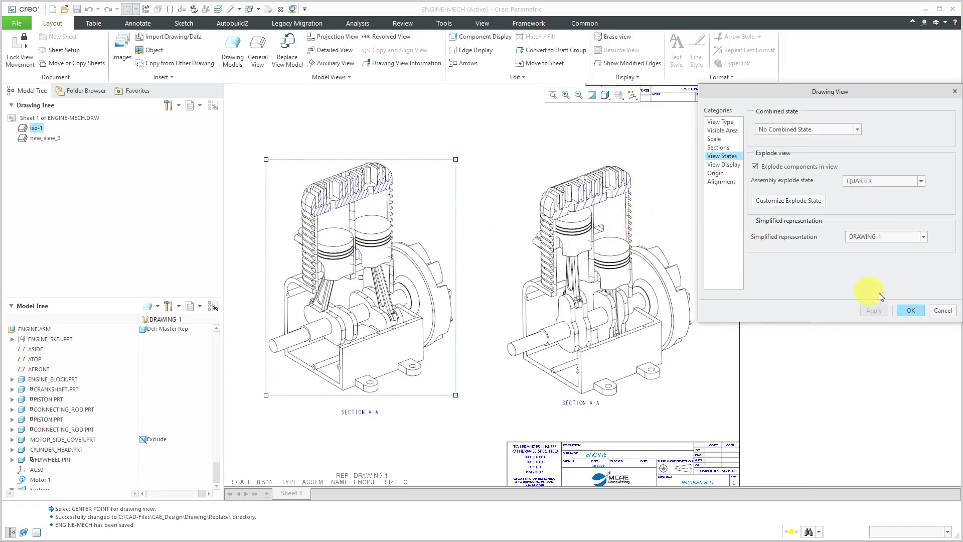
left_click(908, 310)
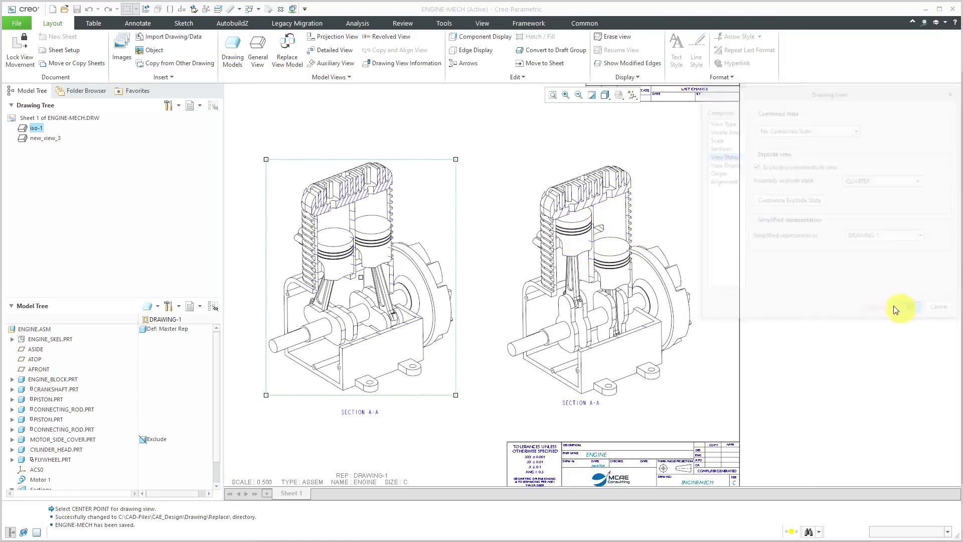
Set the right section view to explode components using the START state
left_click(650, 230)
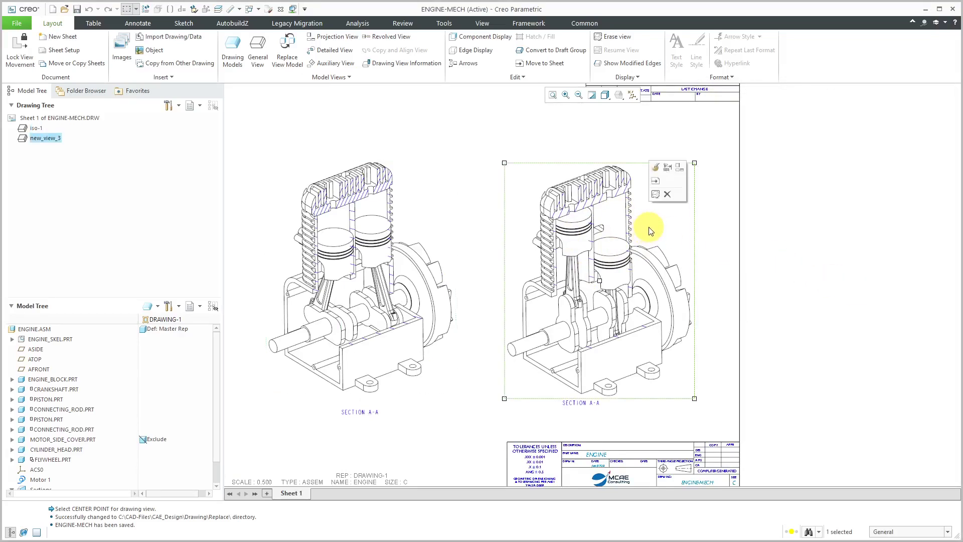
left_click(658, 168)
left_click(728, 156)
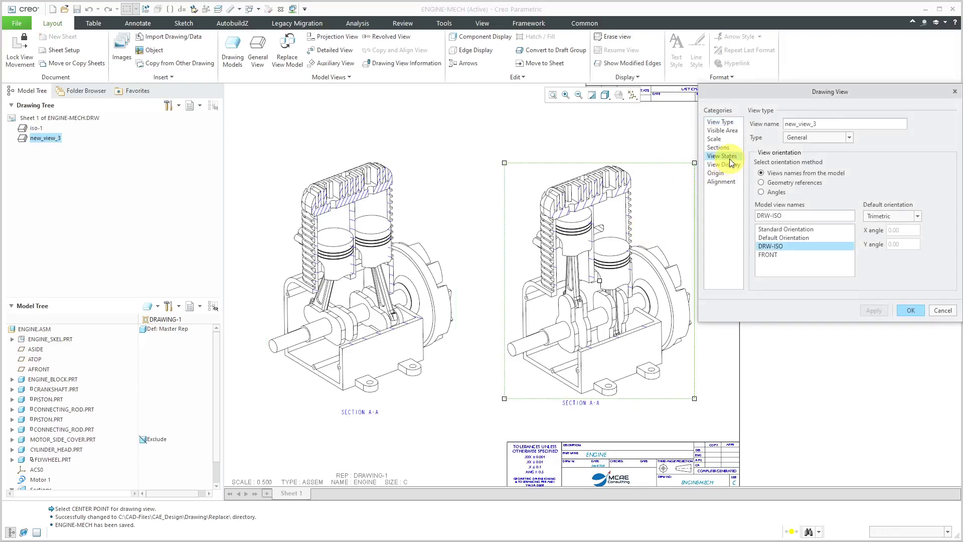
left_click(755, 166)
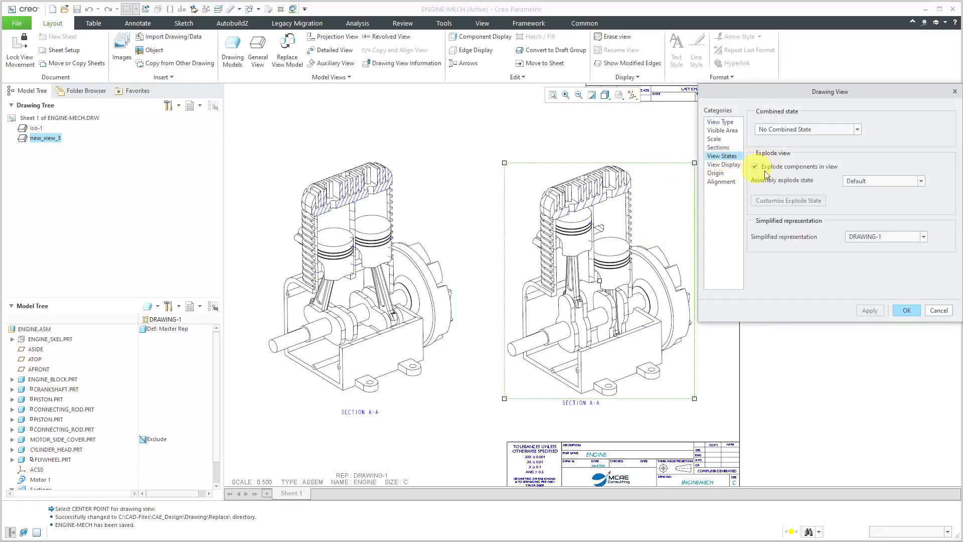
left_click(878, 181)
left_click(878, 207)
left_click(907, 310)
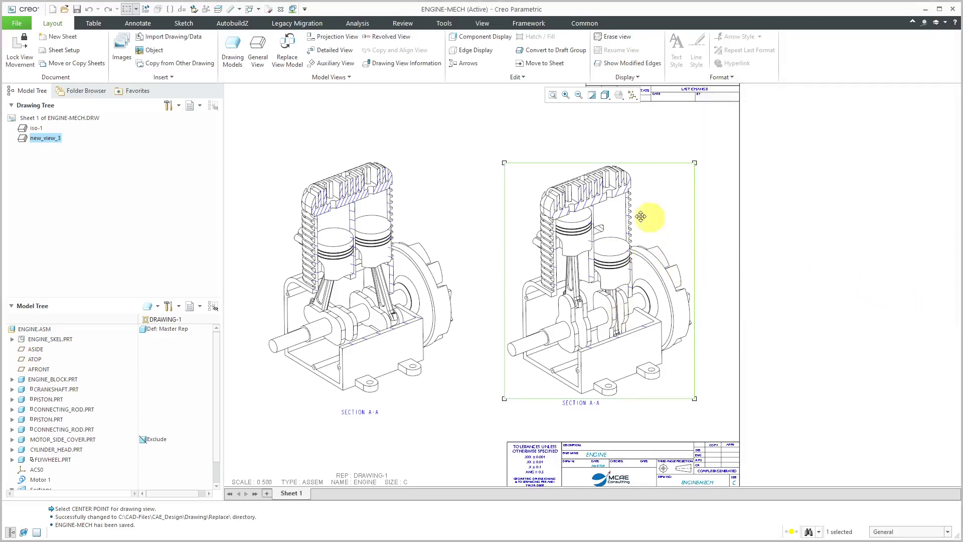
left_click(459, 213)
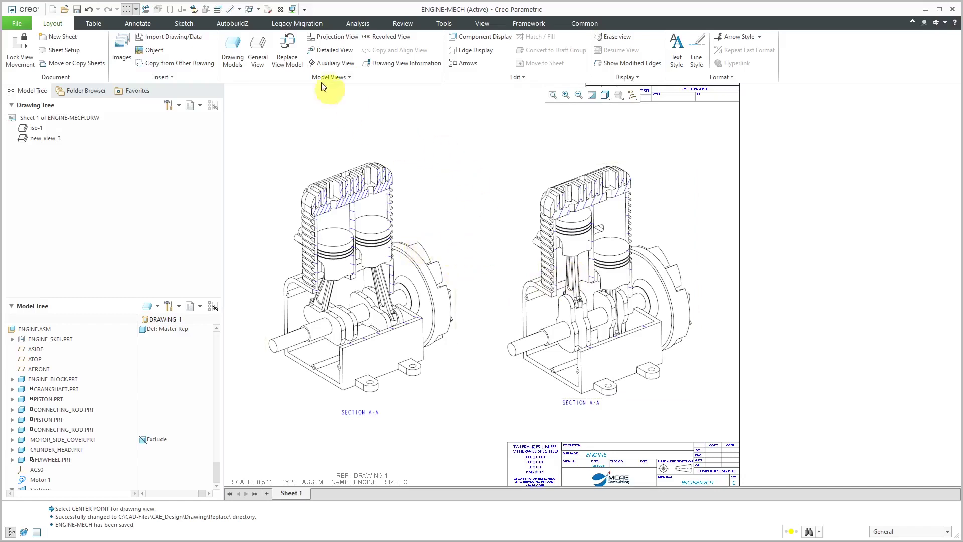
In ENGINE.ASM, drag the crankshaft to a new angle so both pistons change height
left_click(259, 11)
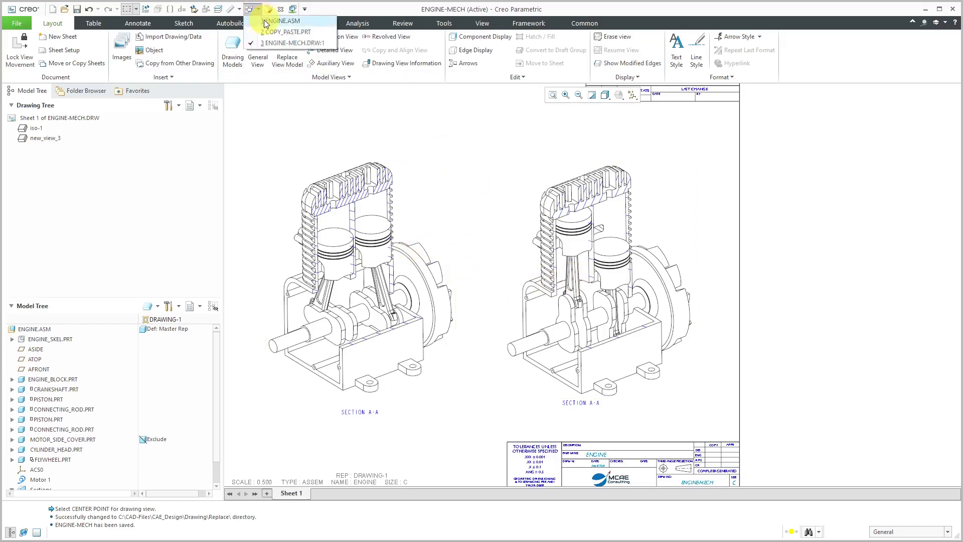
left_click(268, 29)
left_click(268, 50)
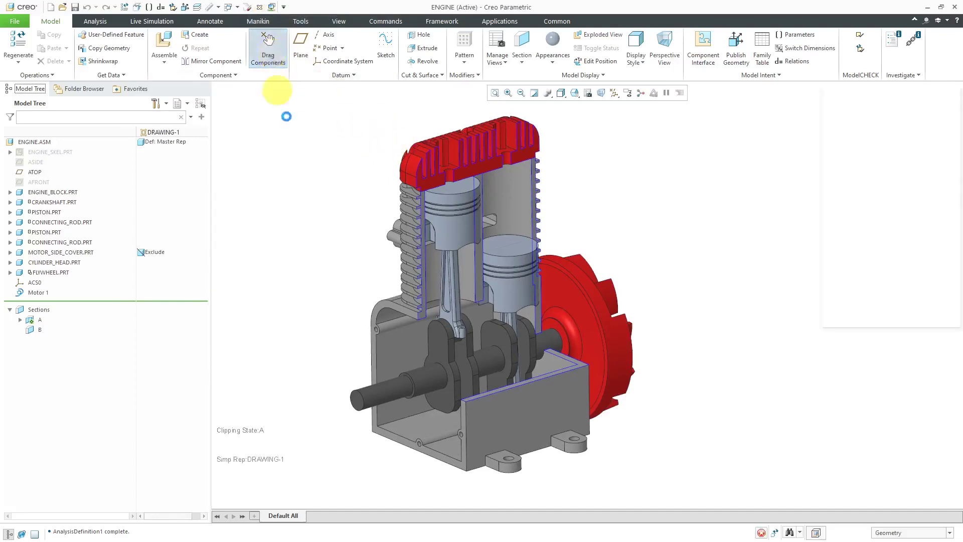
left_click(406, 382)
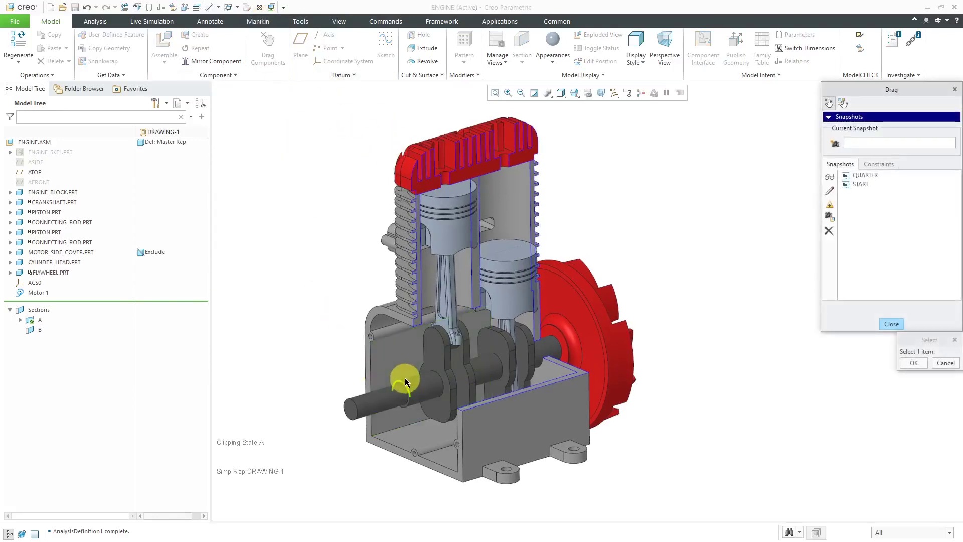
left_click(413, 405)
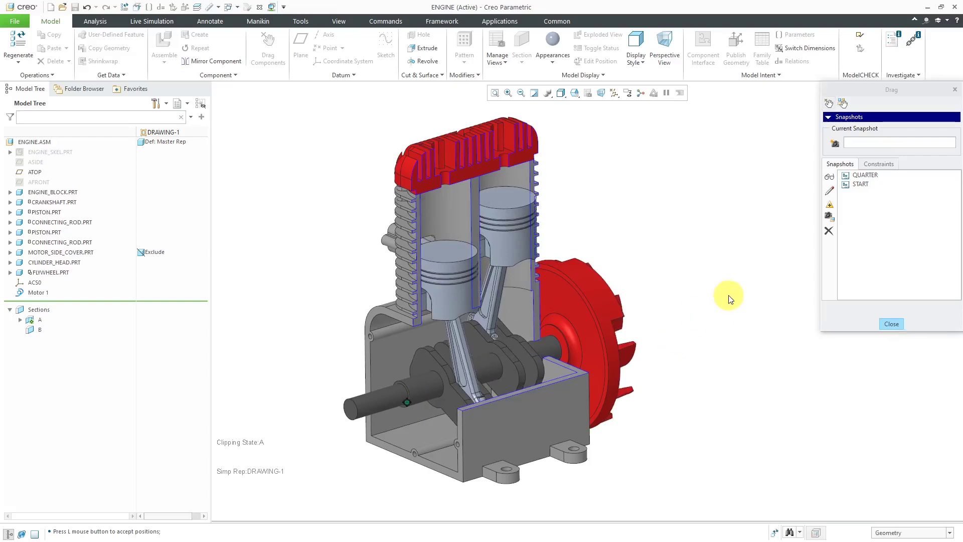
left_click(892, 324)
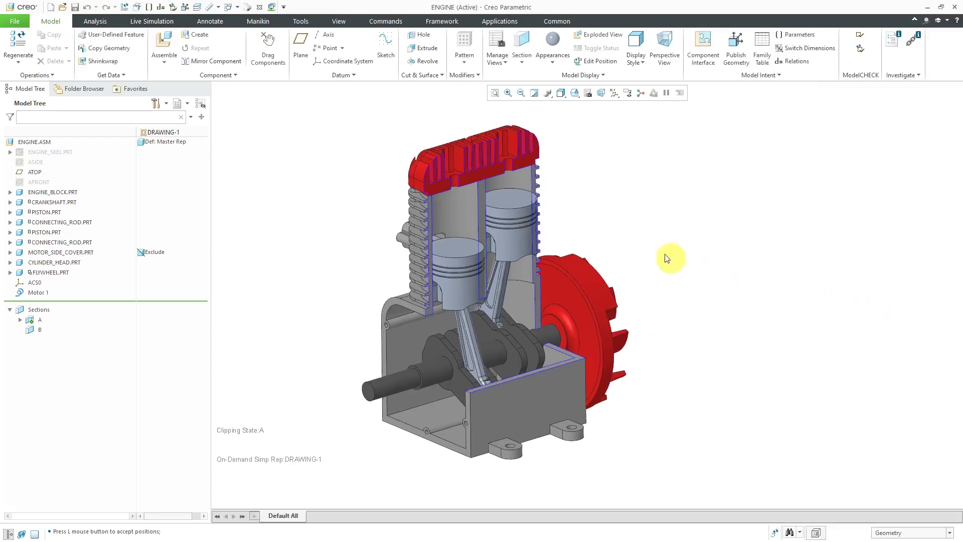
left_click(236, 8)
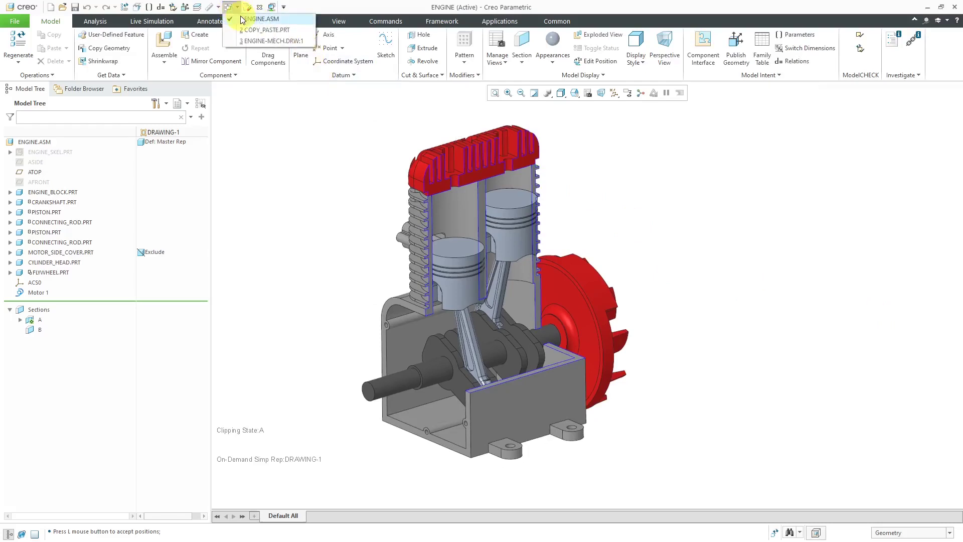
left_click(261, 40)
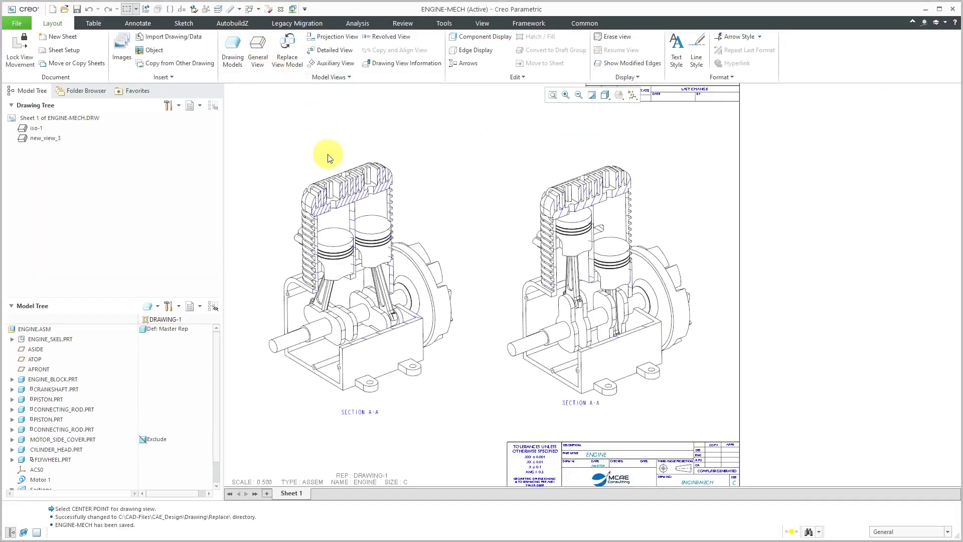